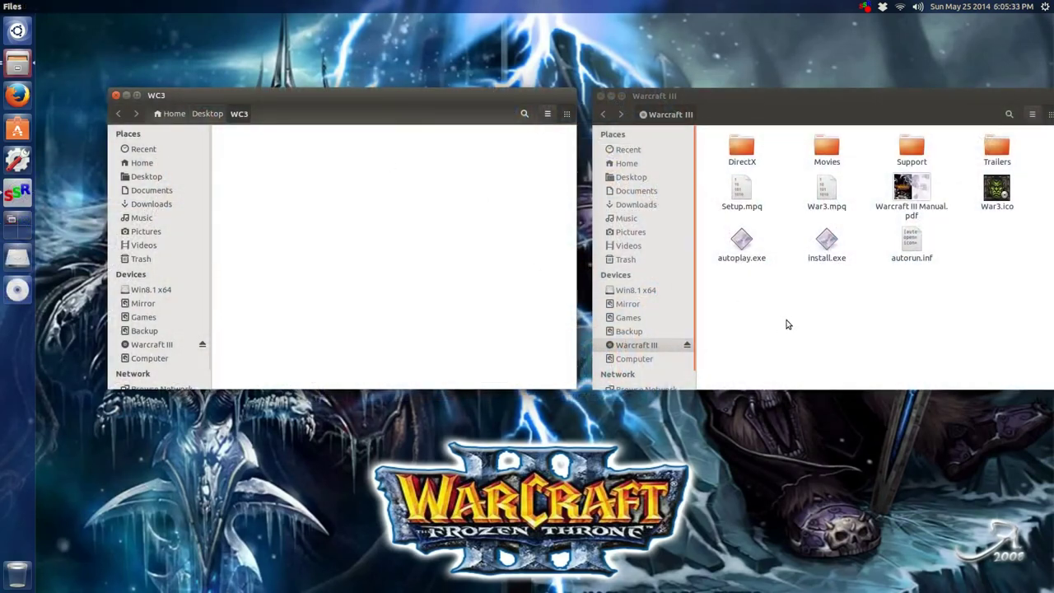
Copy all files and folders from the Warcraft III disc into the WC3 folder on the desktop
left_click(781, 325)
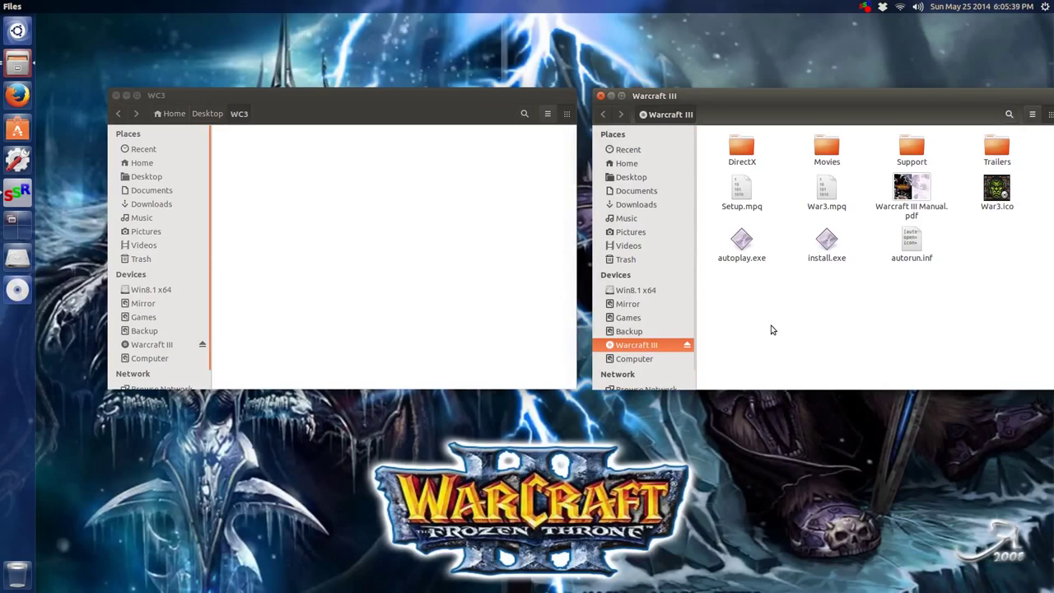
left_click(238, 247)
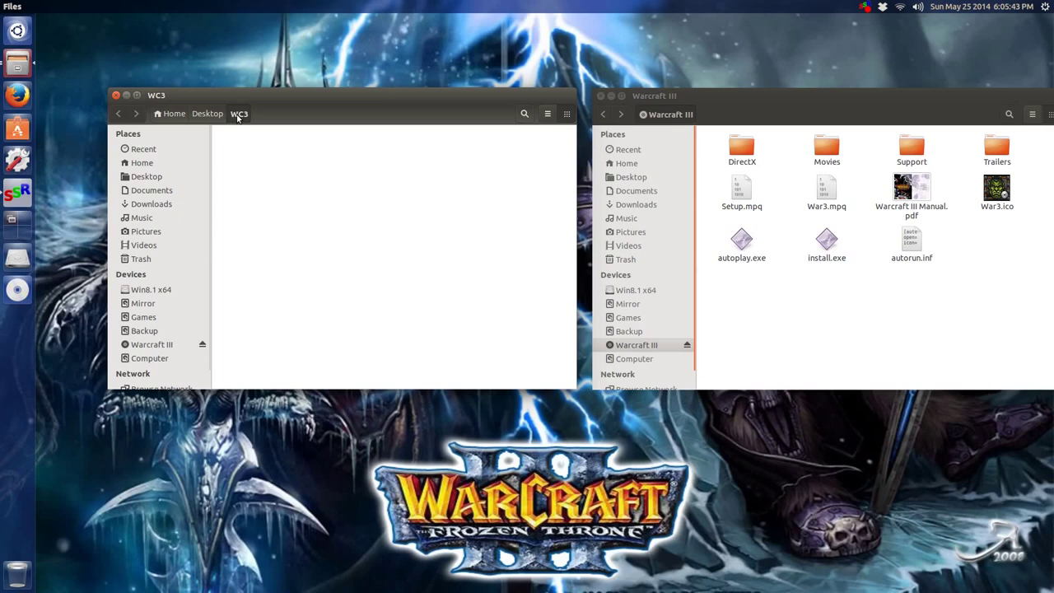
left_click(830, 311)
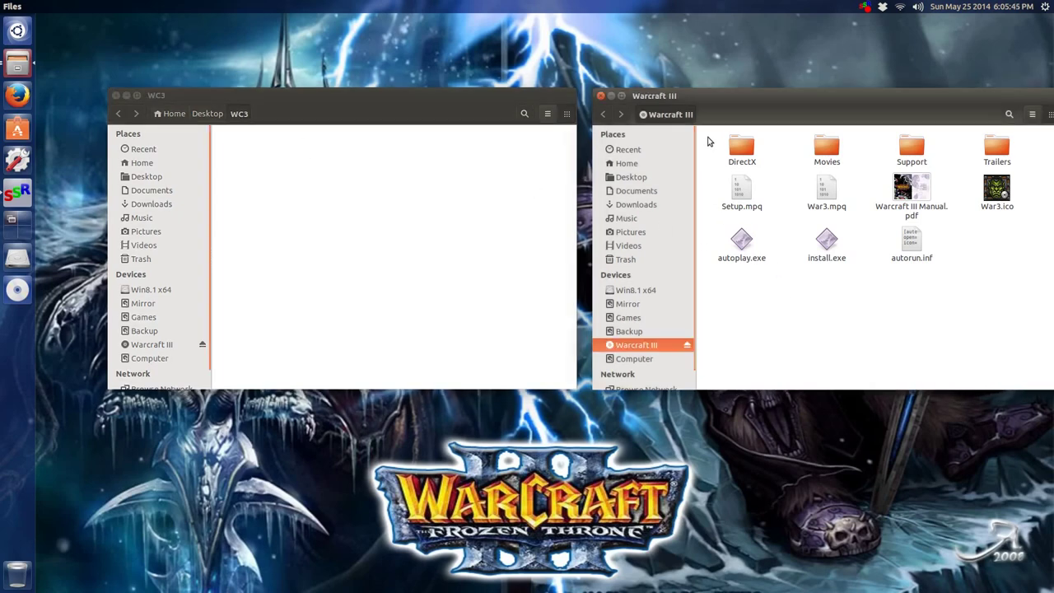
left_click_drag(708, 134, 1023, 305)
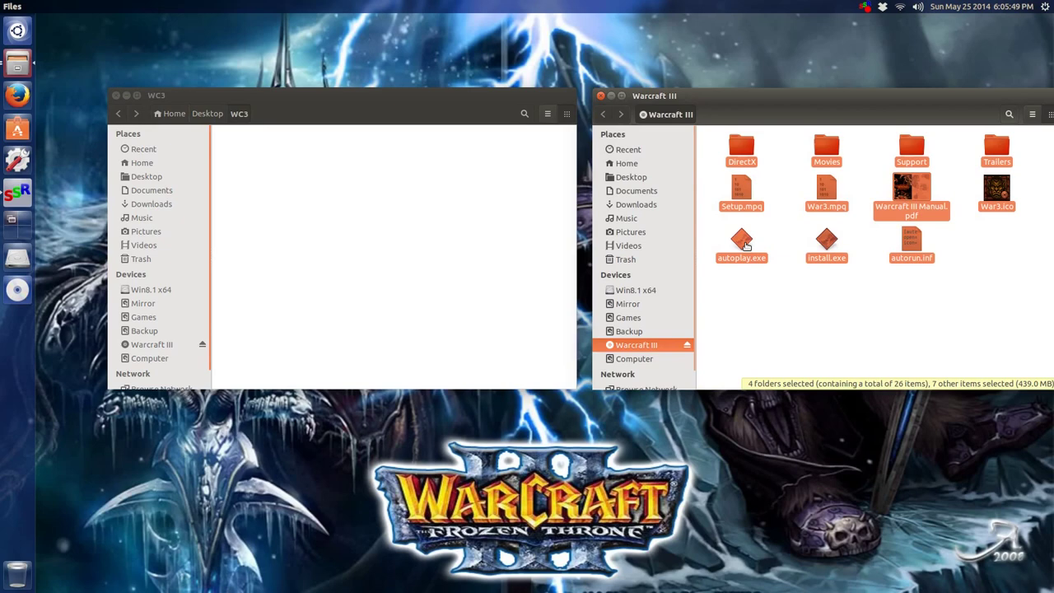
left_click_drag(745, 245, 278, 305)
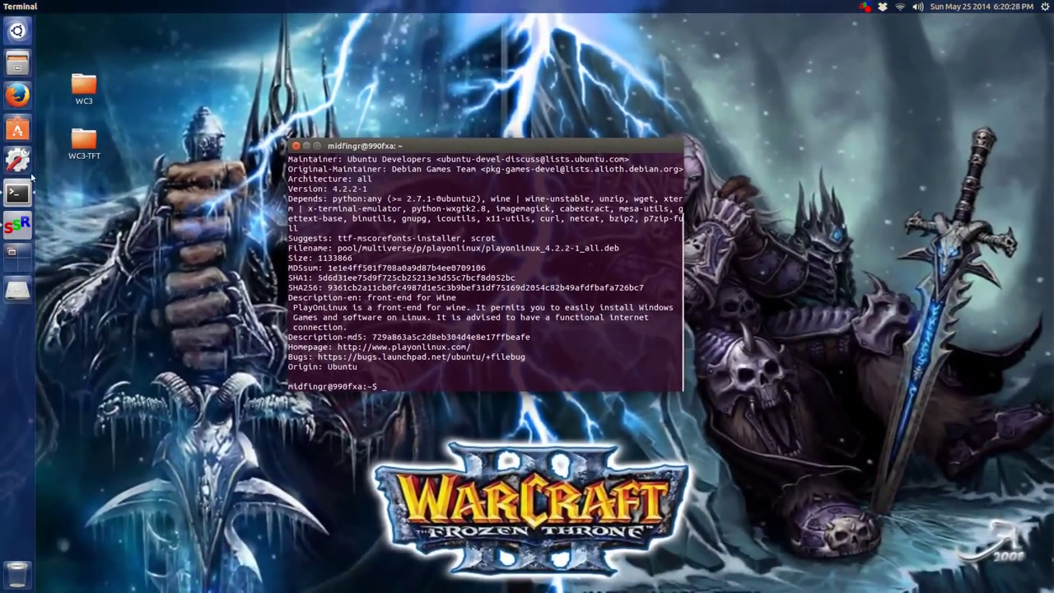
Review the other software sources in the system's Software & Updates settings and close the settings
left_click(18, 160)
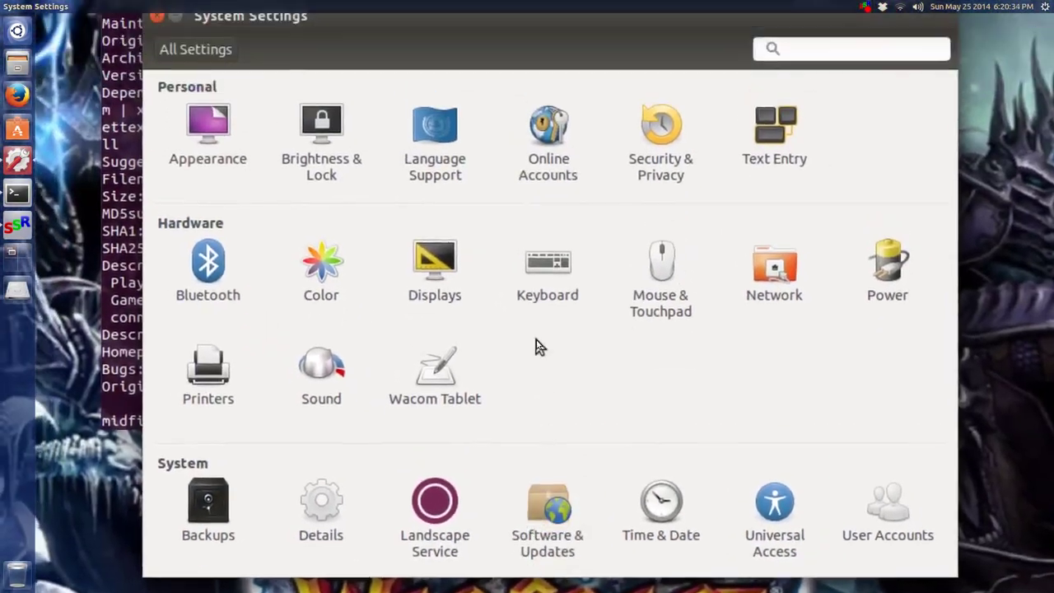
left_click(543, 434)
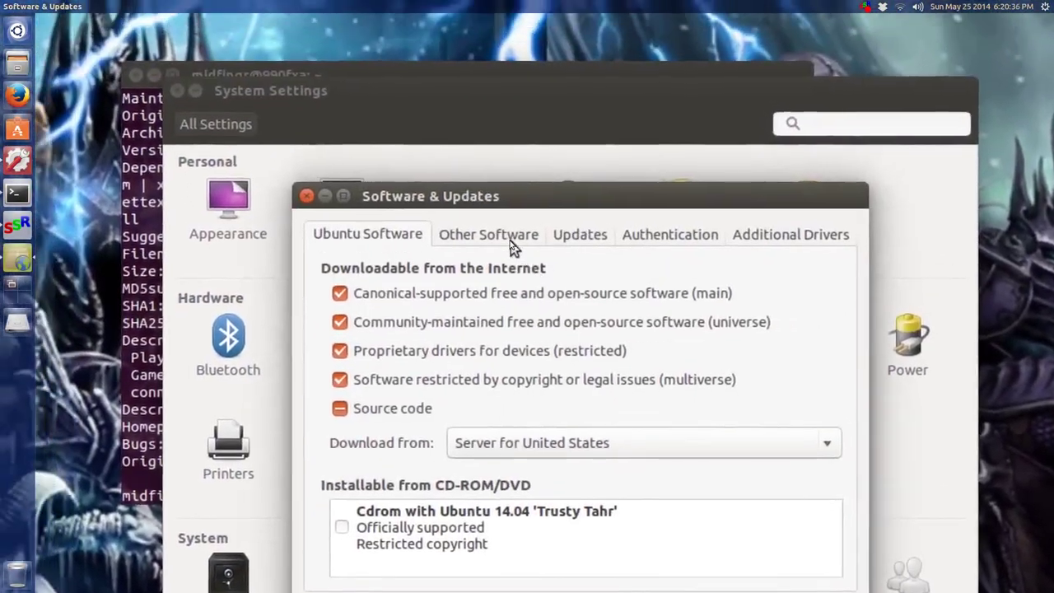
left_click(510, 241)
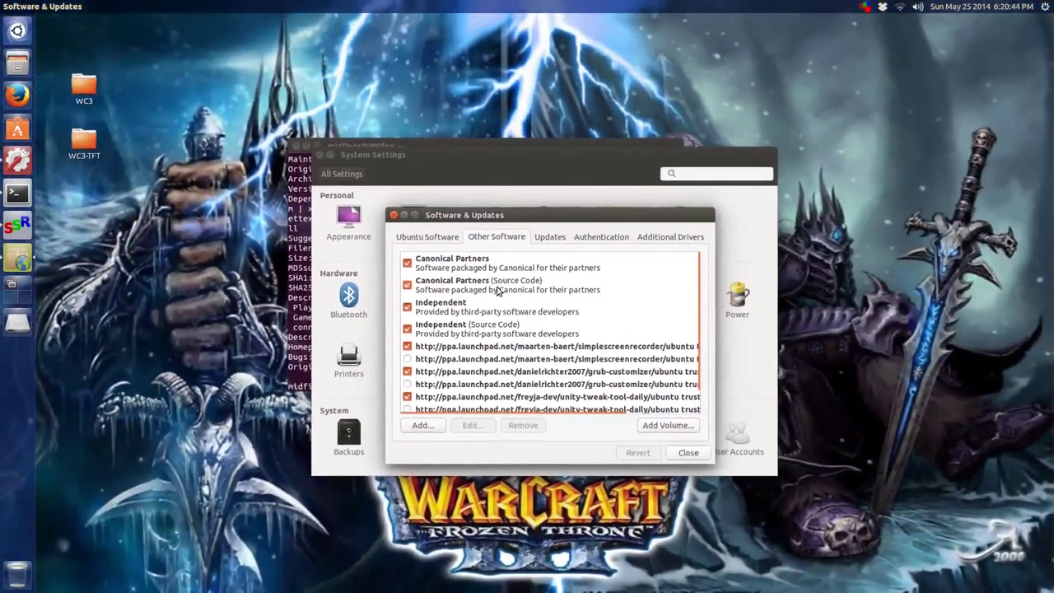
left_click(688, 453)
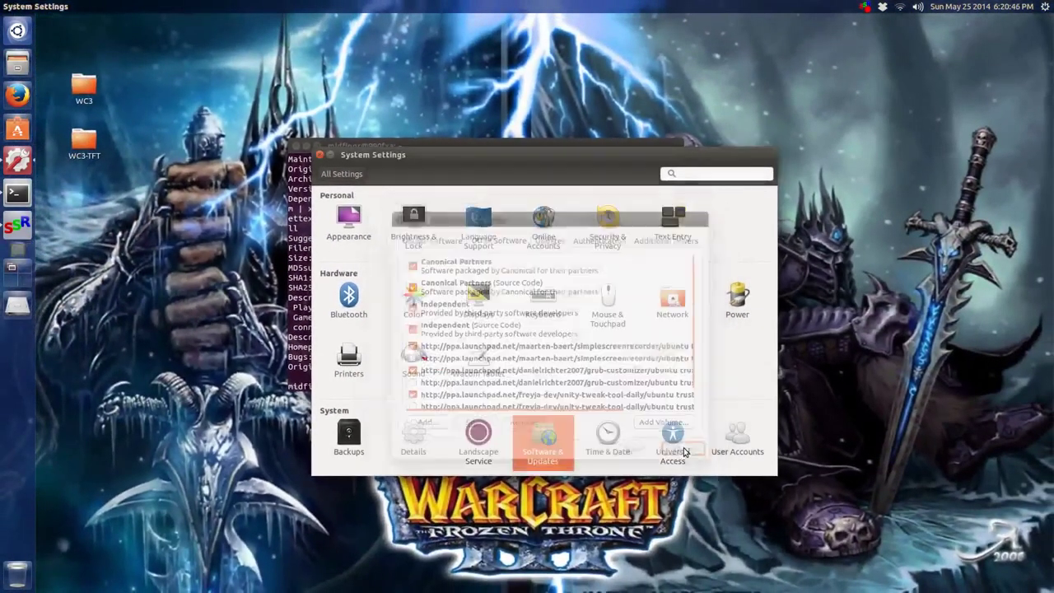
left_click(319, 156)
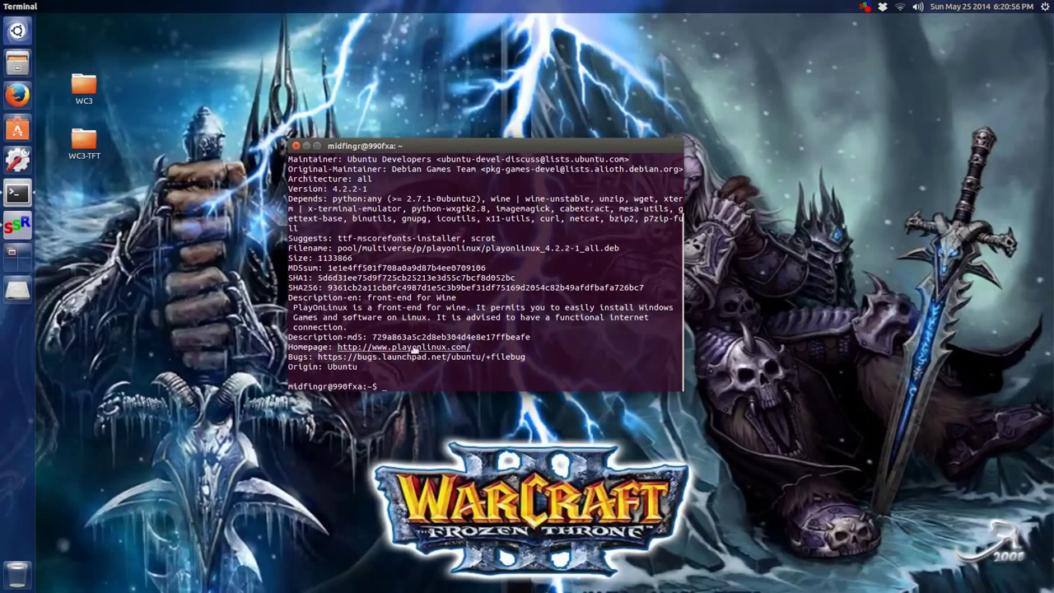
Open the PlayOnLinux homepage from the package details in the terminal and expand its download entry
left_click(427, 347, "ctrl")
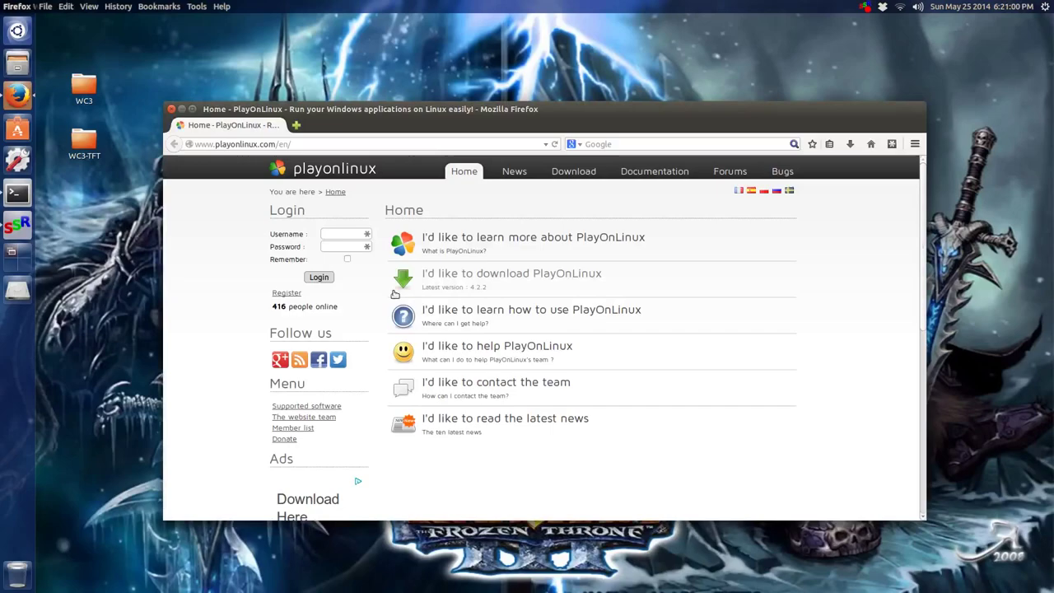
left_click(476, 284)
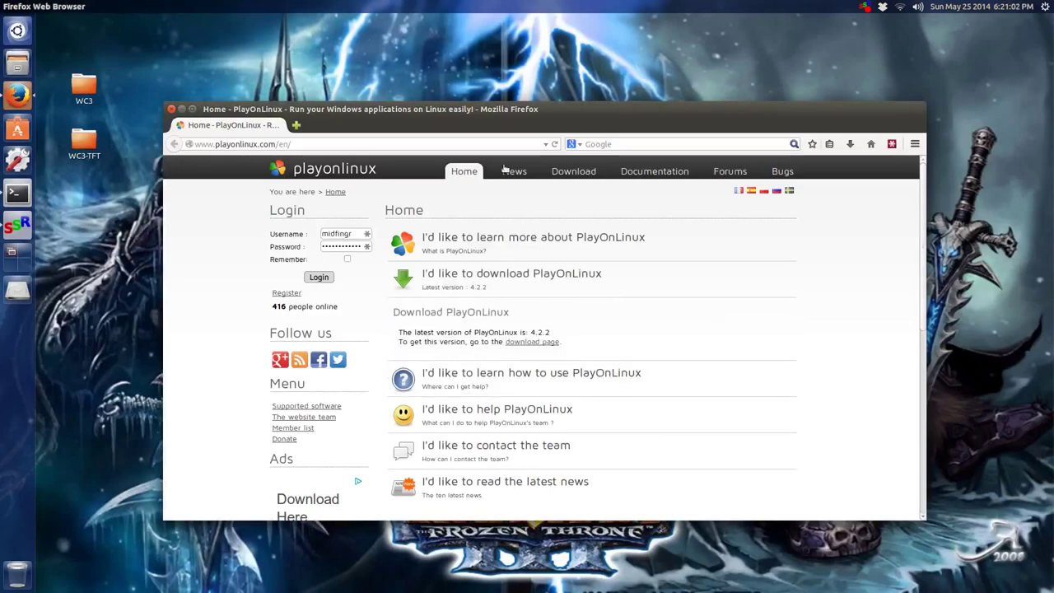
left_click_drag(492, 105, 802, 161)
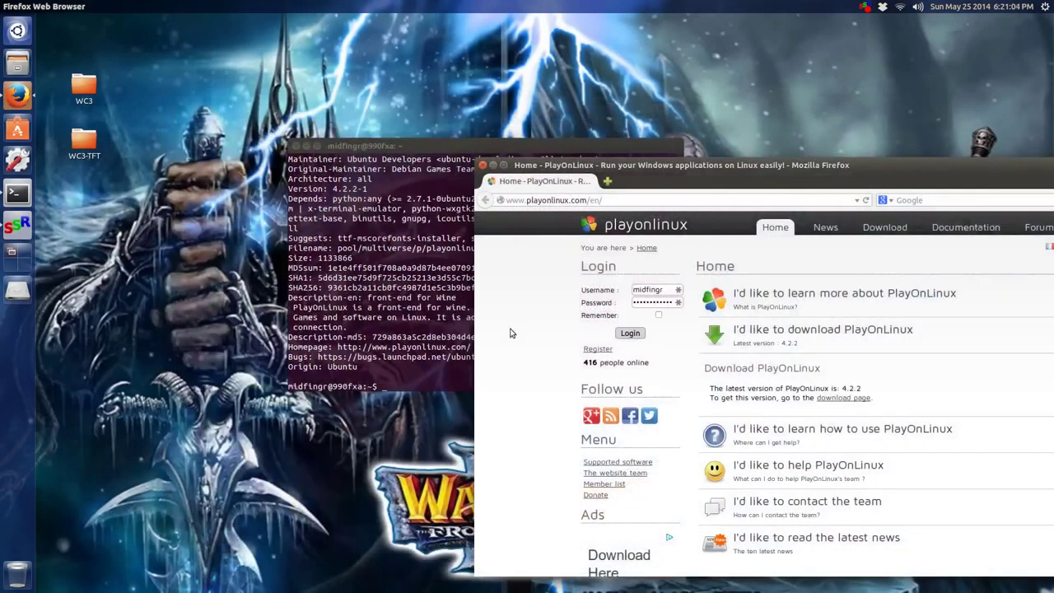
Examine the homepage link in the terminal's PlayOnLinux package details and return to the browser
left_click(407, 387)
scroll(428, 379, "up", 4, "super")
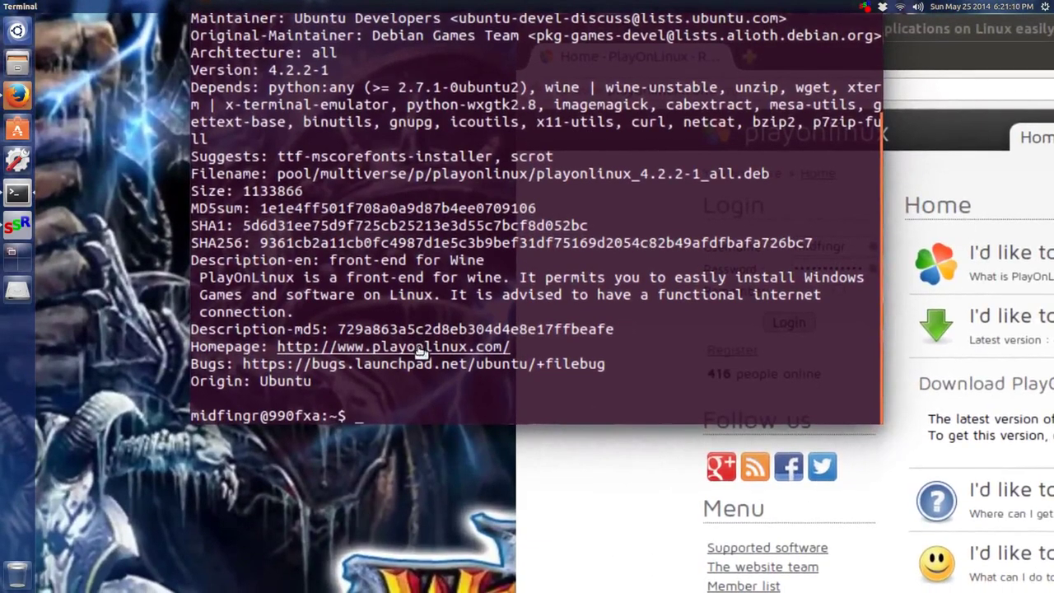
scroll(420, 352, "down", 4, "super")
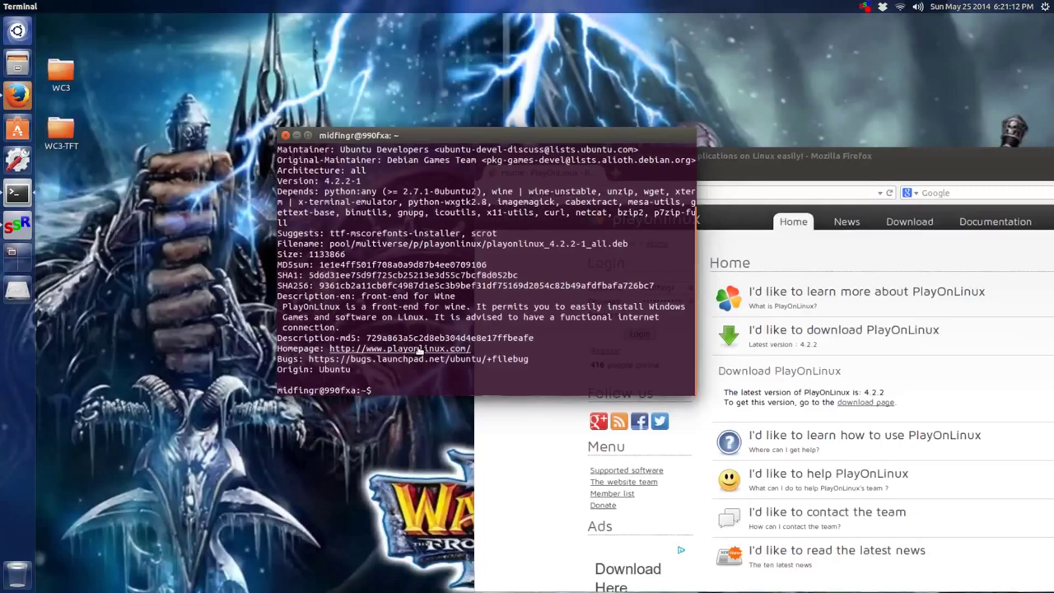
left_click(723, 217)
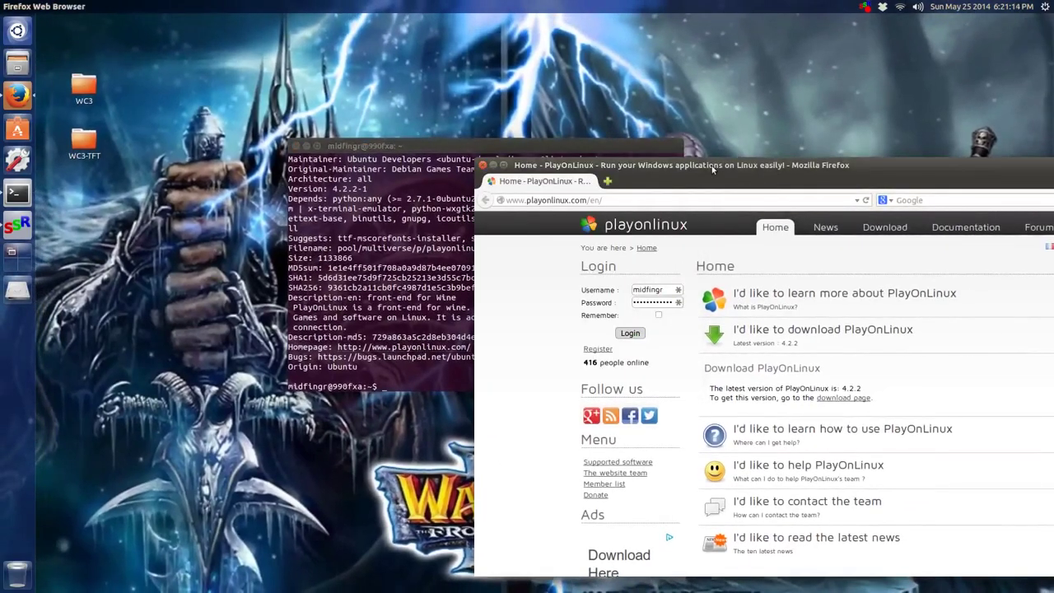
left_click_drag(723, 217, 521, 126)
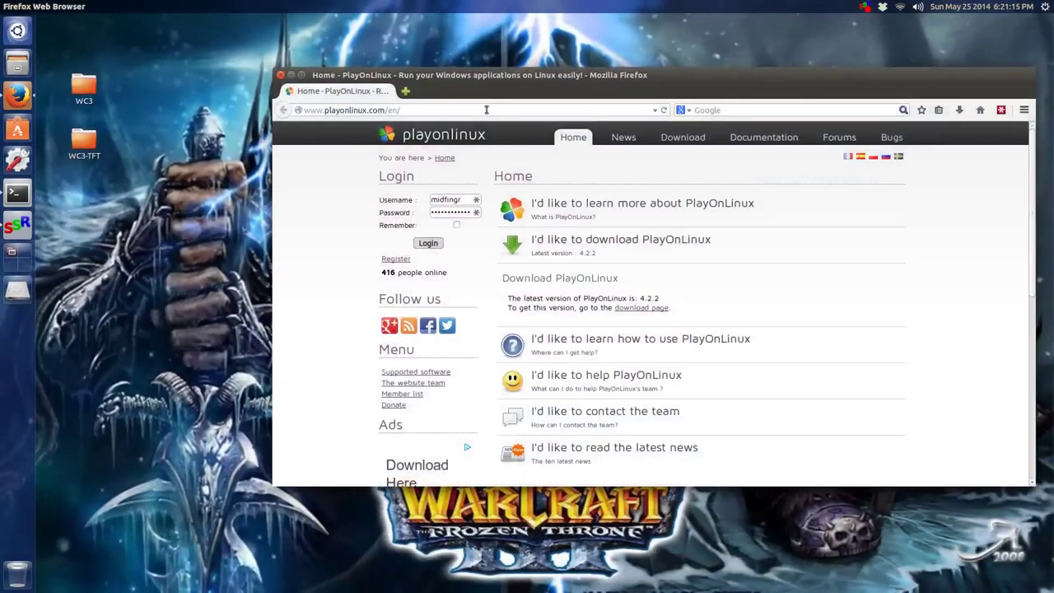
Open the PlayOnLinux download page and read the Ubuntu package instructions
left_click(634, 308)
scroll(622, 404, "down", 4)
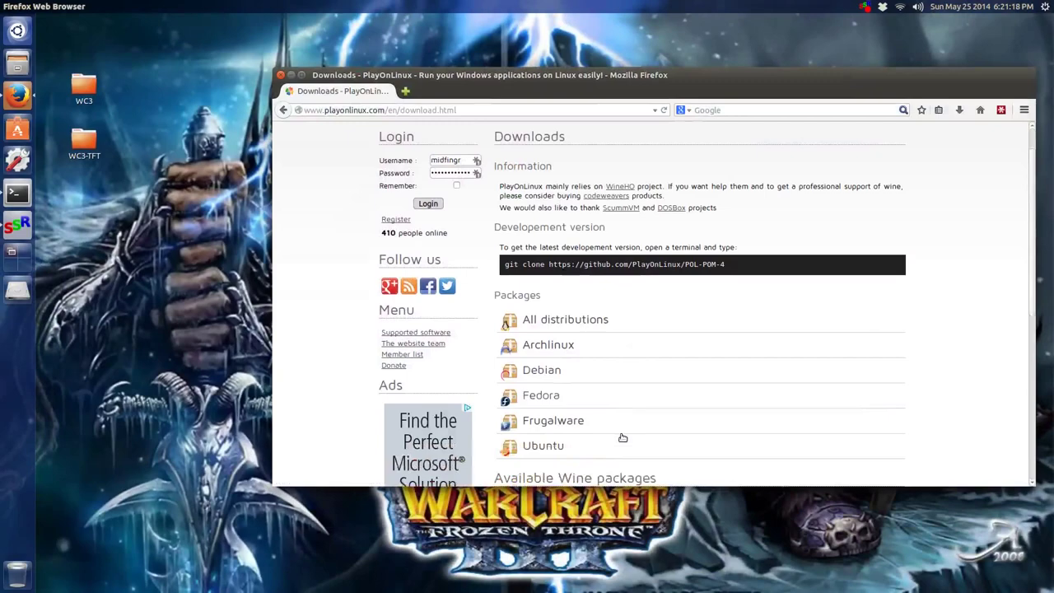
scroll(609, 387, "up", 3, "super")
scroll(608, 392, "down", 3, "super")
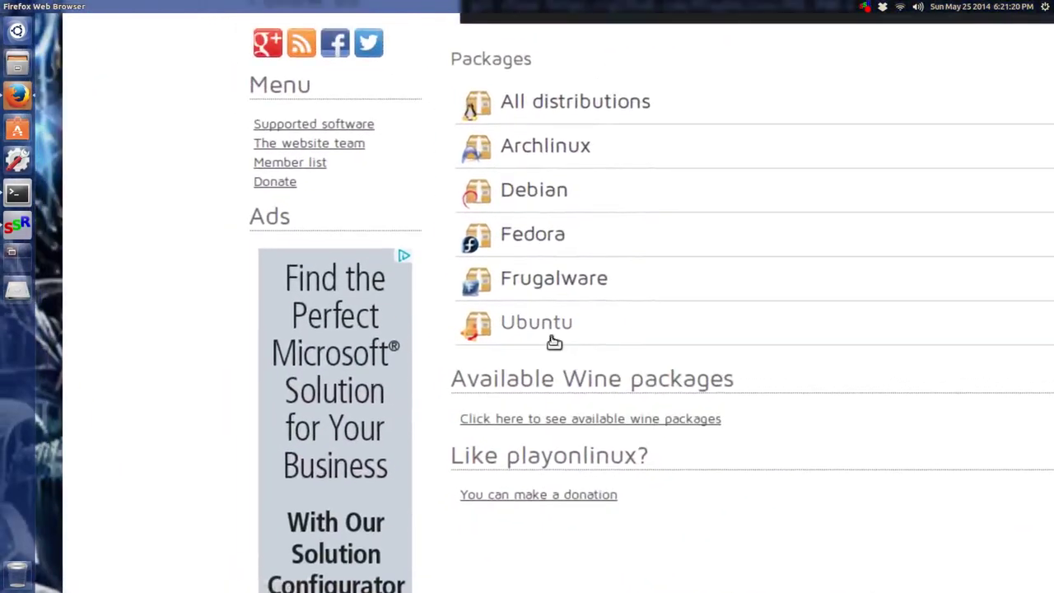
left_click(496, 285)
scroll(609, 379, "up", 3, "super")
scroll(607, 381, "down", 2)
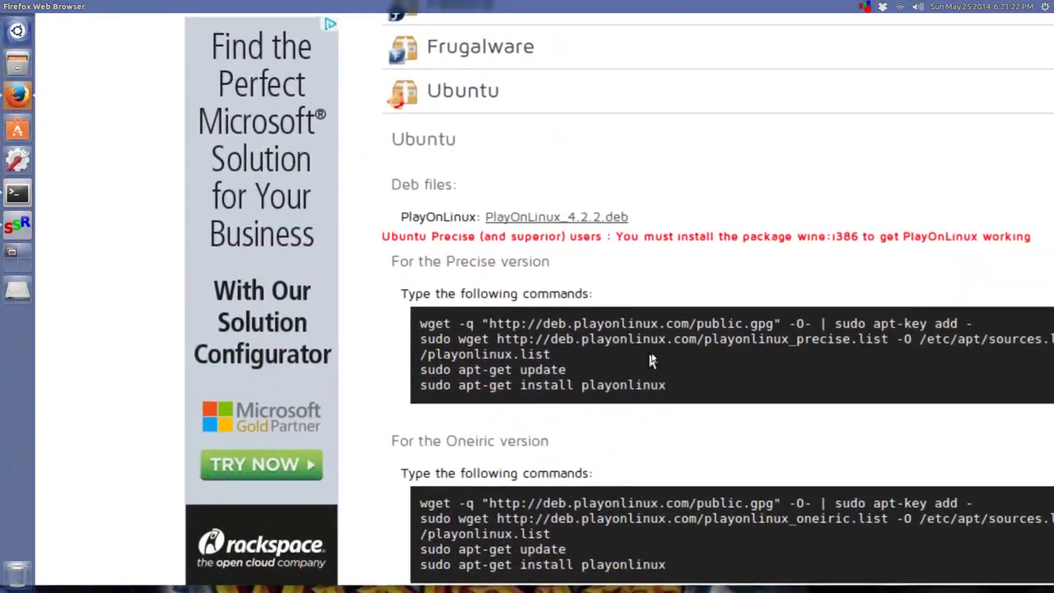
scroll(509, 288, "up", 2)
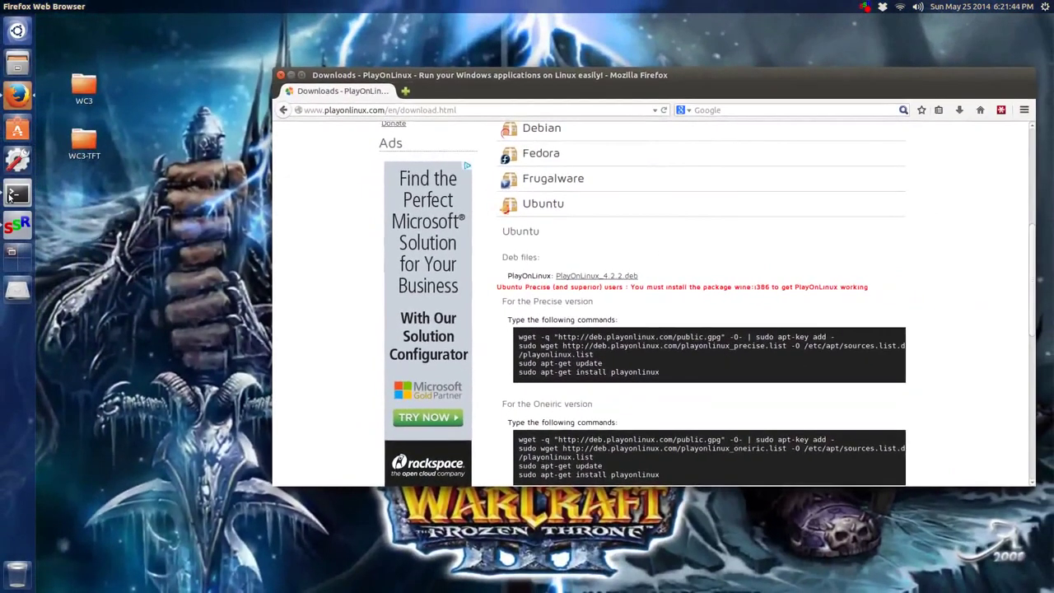
Switch to the terminal, clear it and search the available packages for wine
left_click(12, 196)
key("ctrl+l")
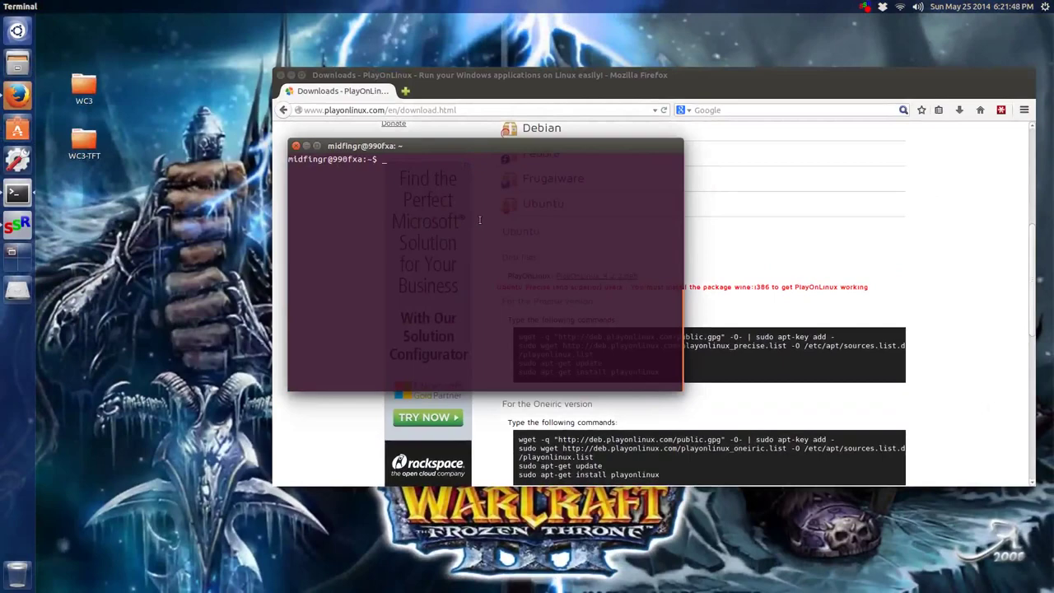
type("search wine")
key("Return")
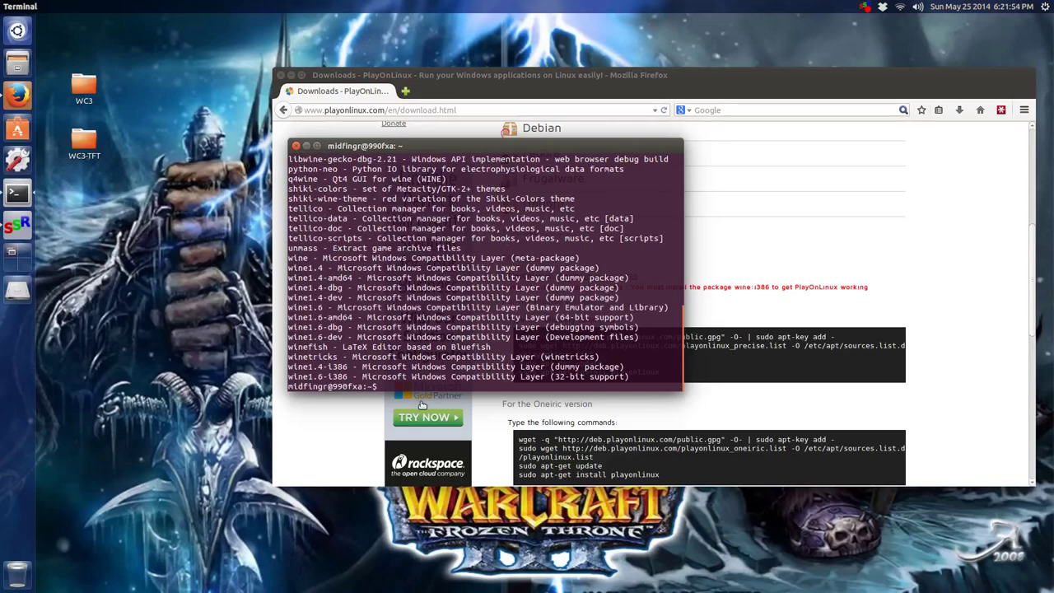
scroll(388, 327, "up", 2)
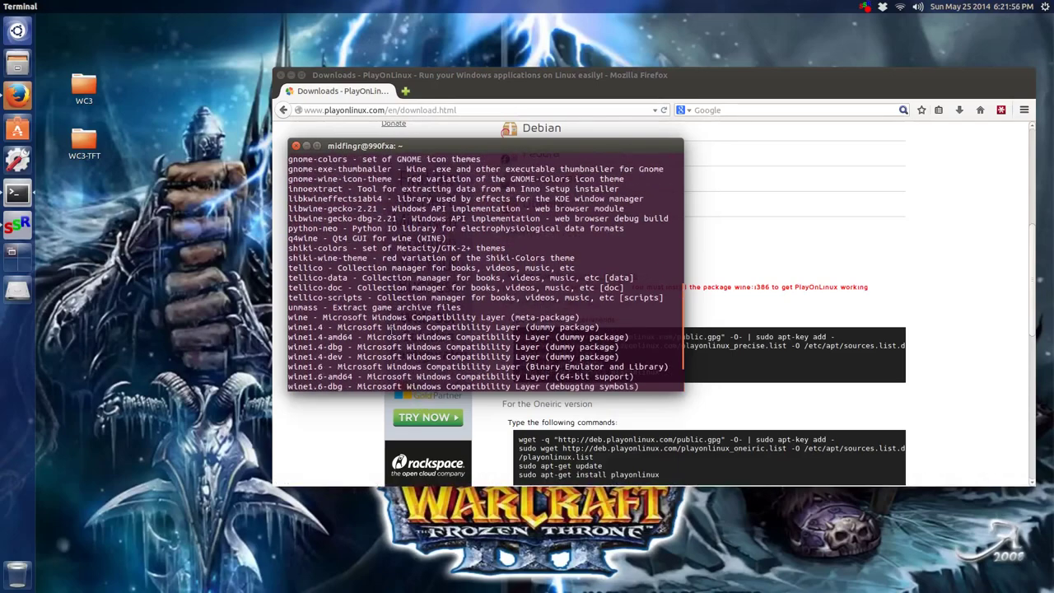
scroll(389, 327, "down", 2)
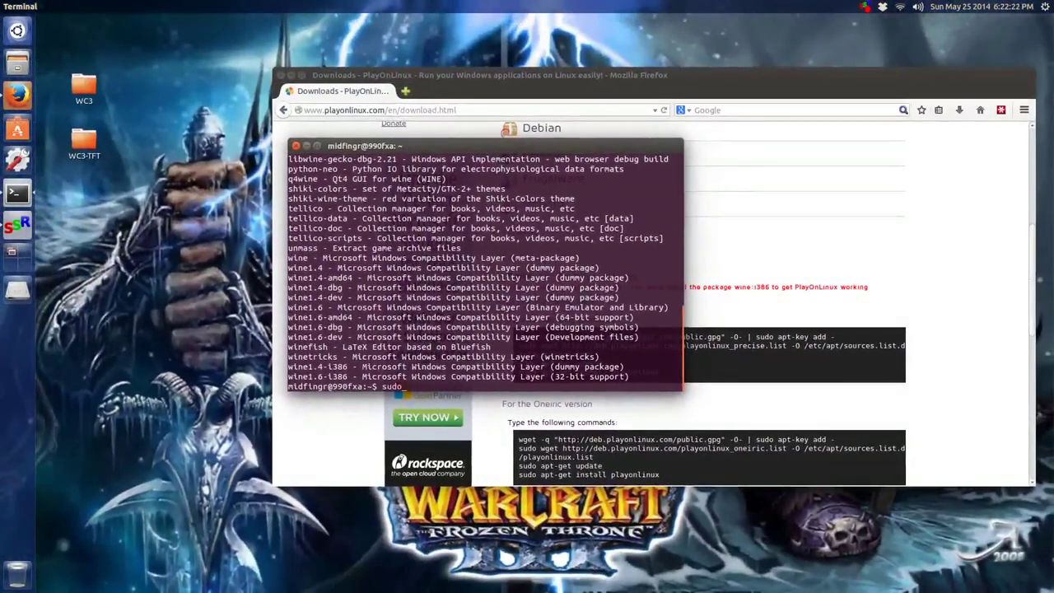
type("-t")
key("BackSpace")
key("BackSpace")
key("BackSpace")
key("BackSpace")
key("BackSpace")
key("BackSpace")
key("BackSpace")
key("BackSpace")
key("BackSpace")
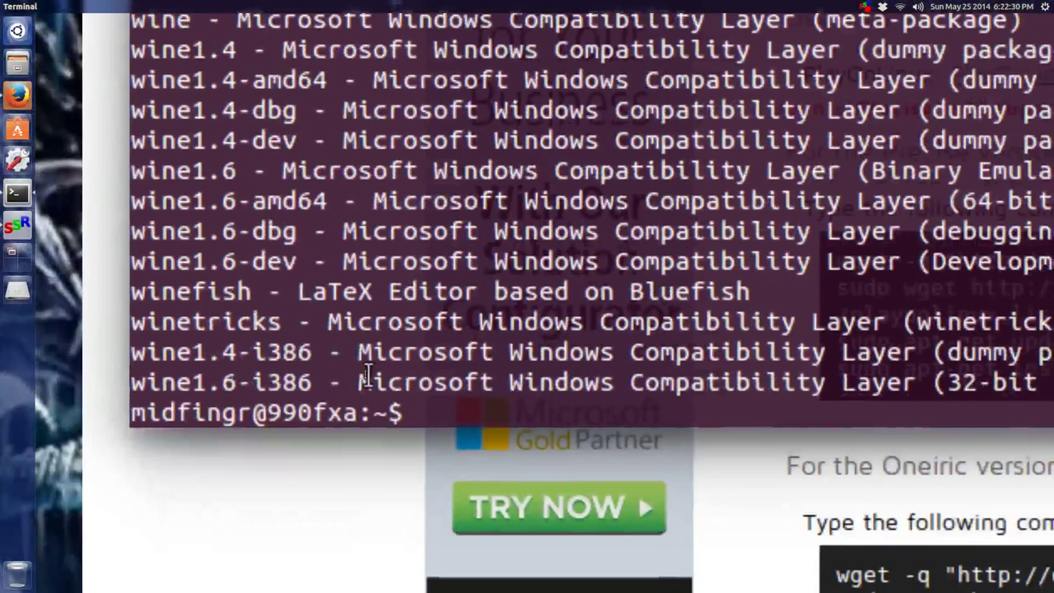
Install the 32-bit Wine package with sudo apt-get install wine1.6-i386 and accept the installation
type("sudo apt")
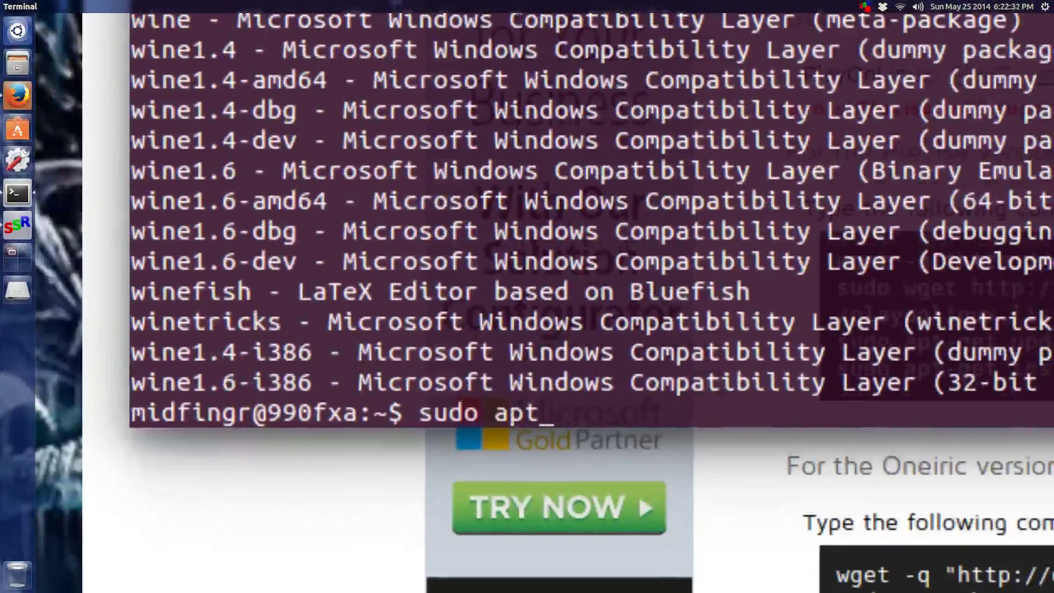
type("-get in")
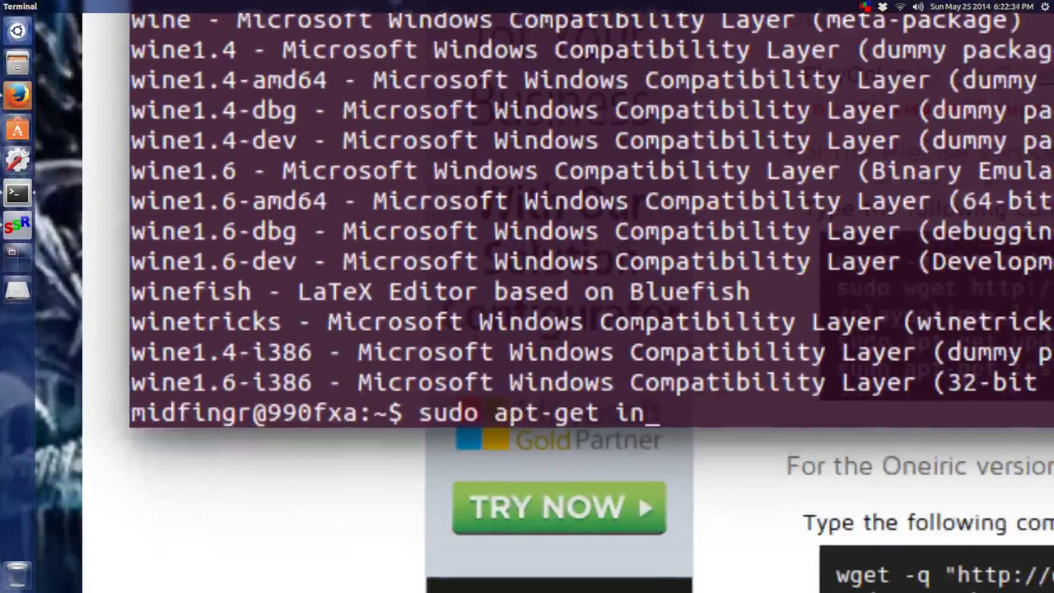
type("stall win")
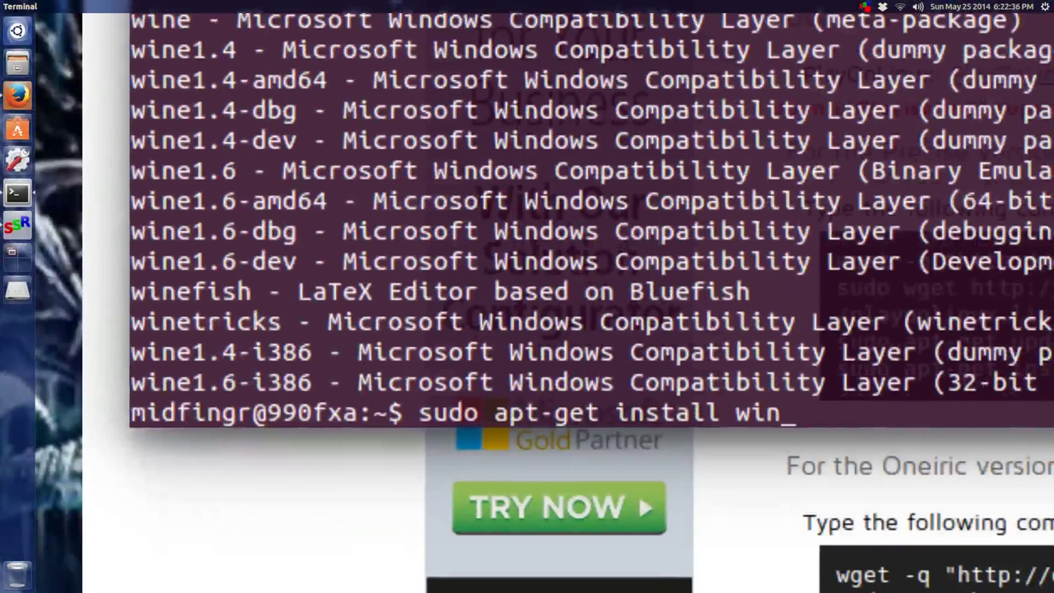
type("e1.6")
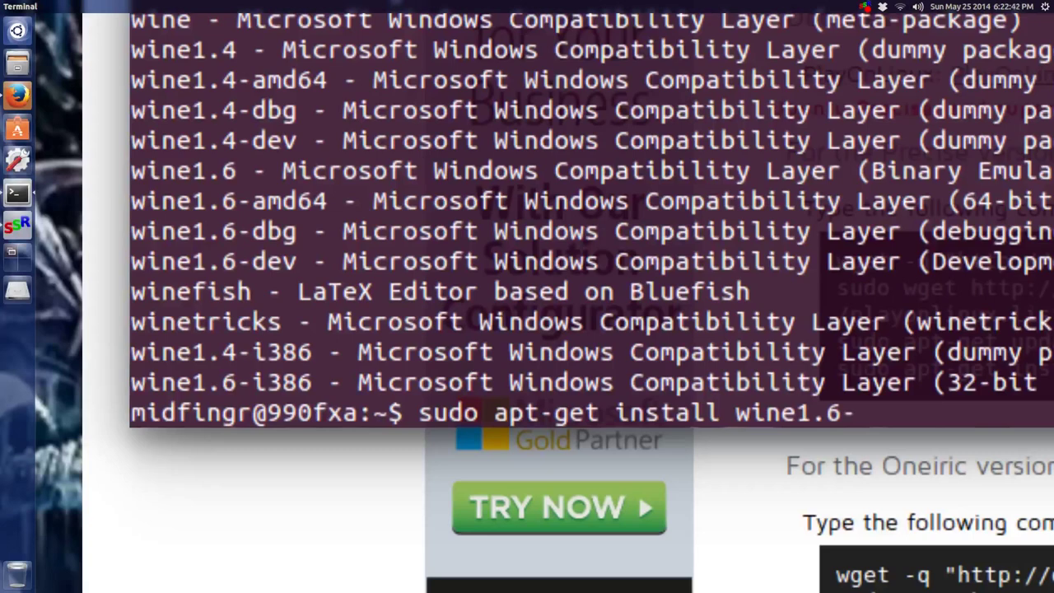
type("-i386")
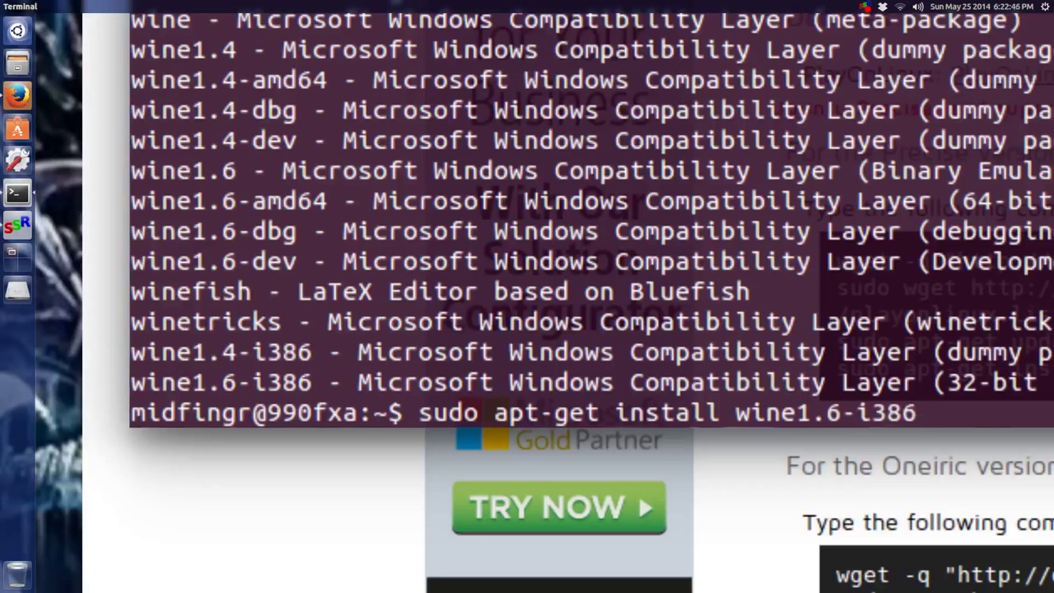
key("Return")
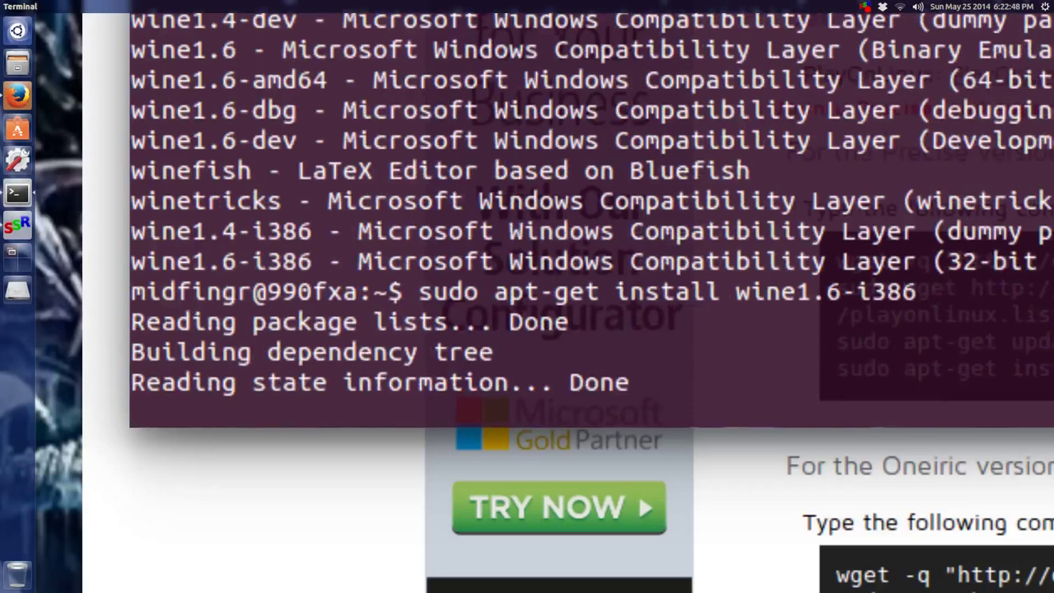
key("Return")
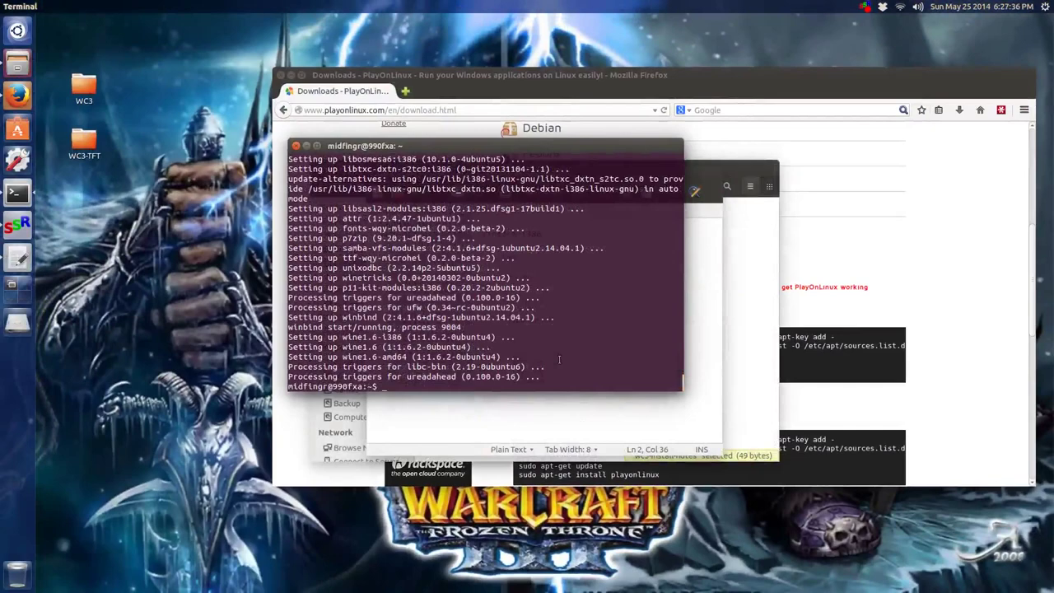
Review the gnutls-bin and sudo apt-get install wine1.6-i386 lines in the wc3-install-notes file and return to the terminal
left_click(695, 335)
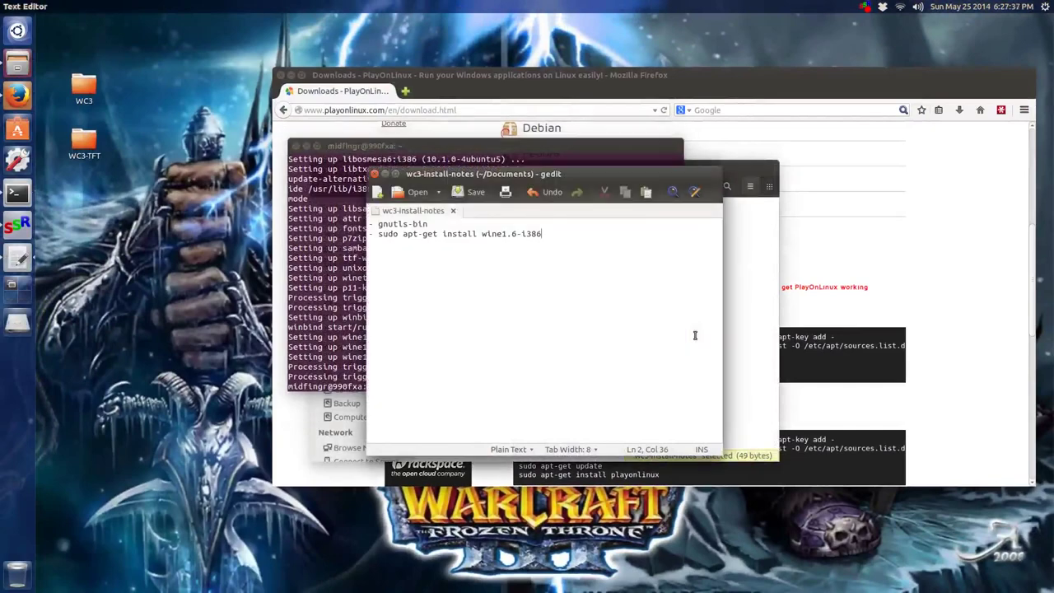
double_click(393, 223)
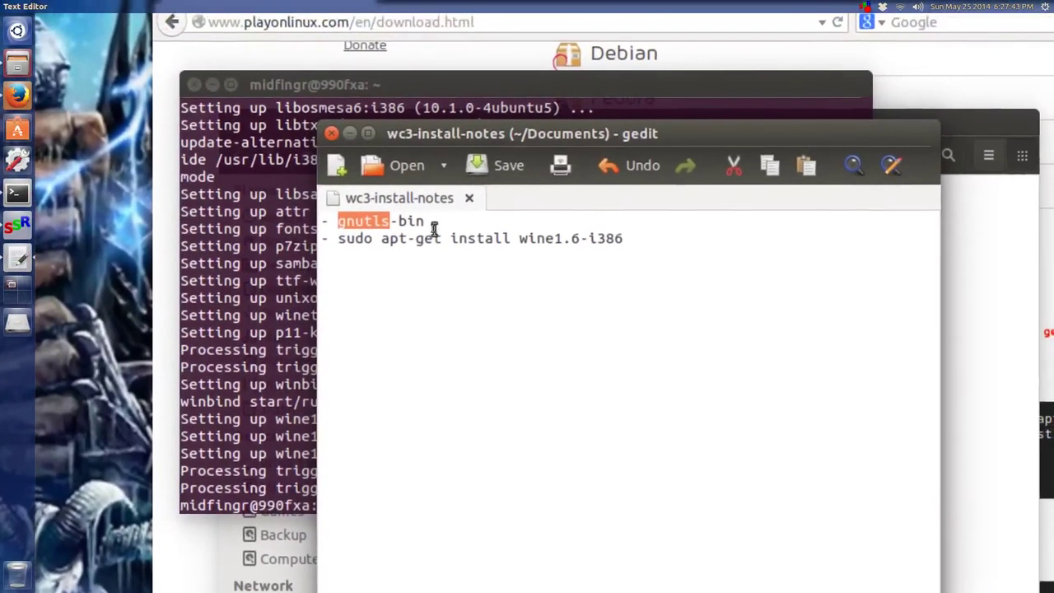
left_click(437, 196)
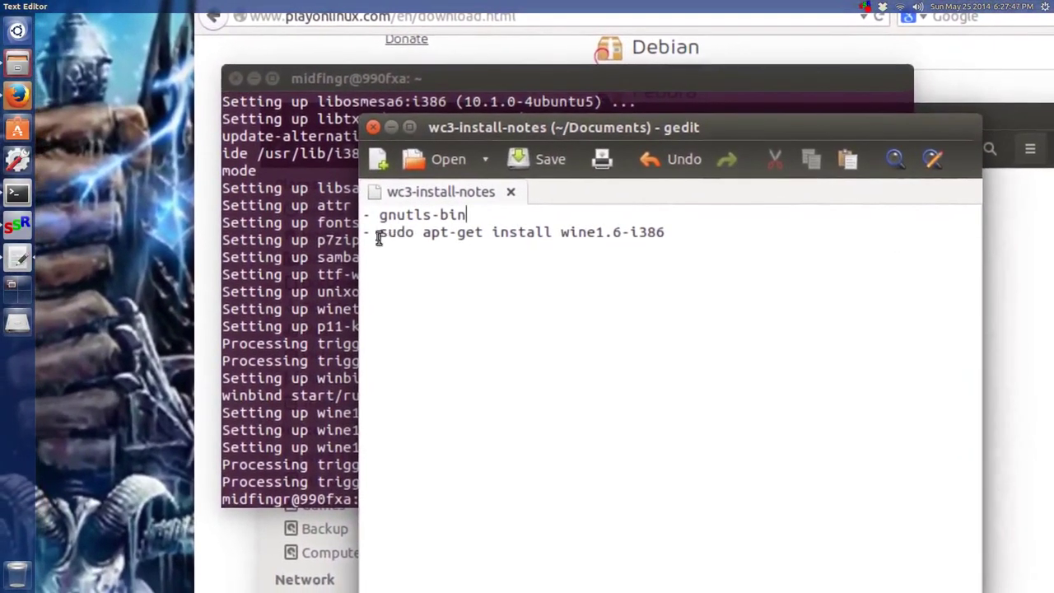
left_click_drag(376, 242, 488, 237)
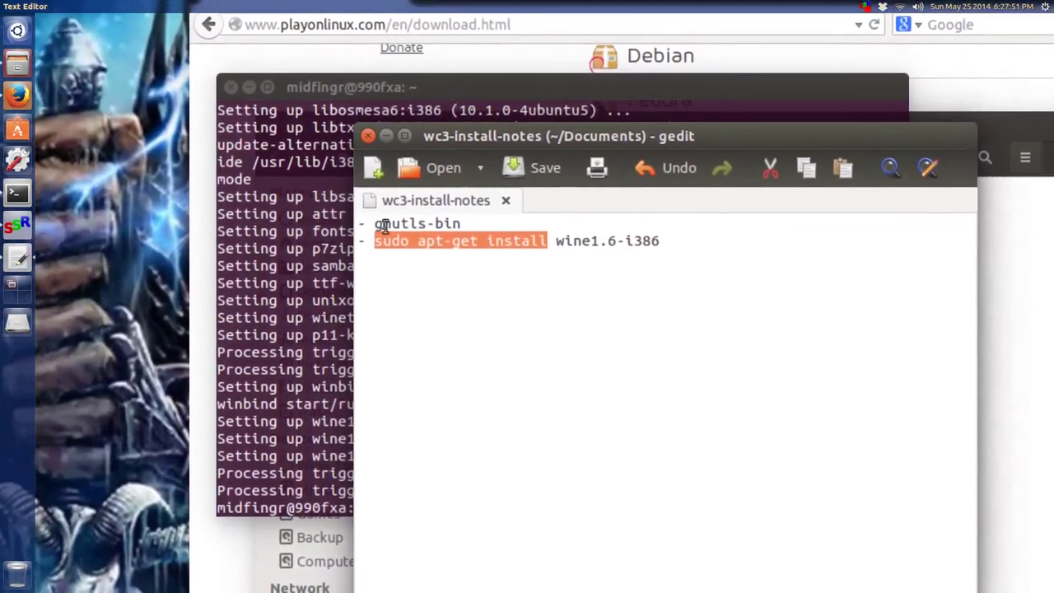
left_click(305, 216)
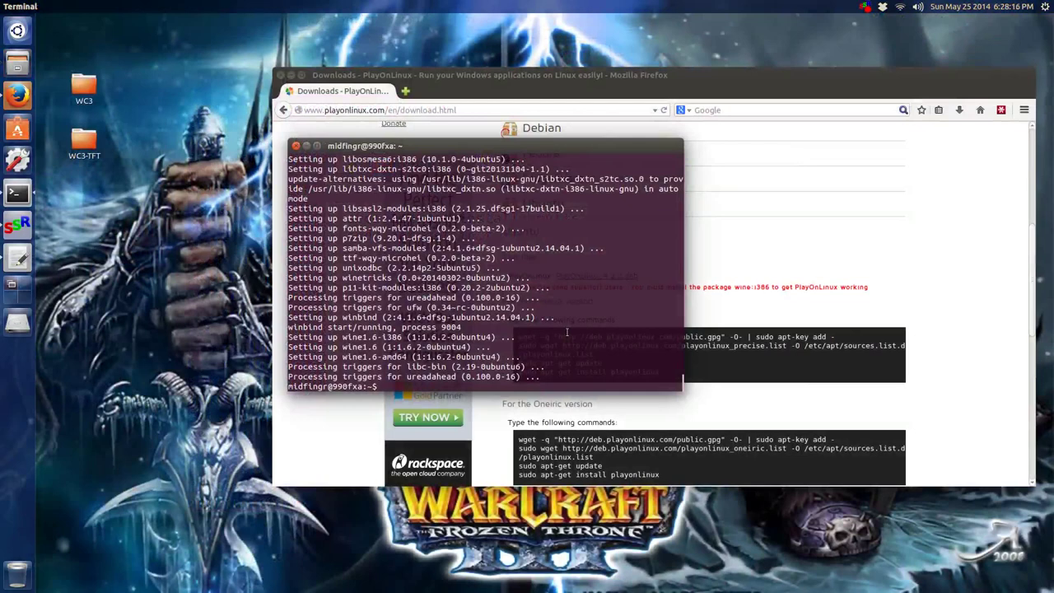
Clear the terminal and install PlayOnLinux with the command ins playonlinux, accepting the installation
key("ctrl+l")
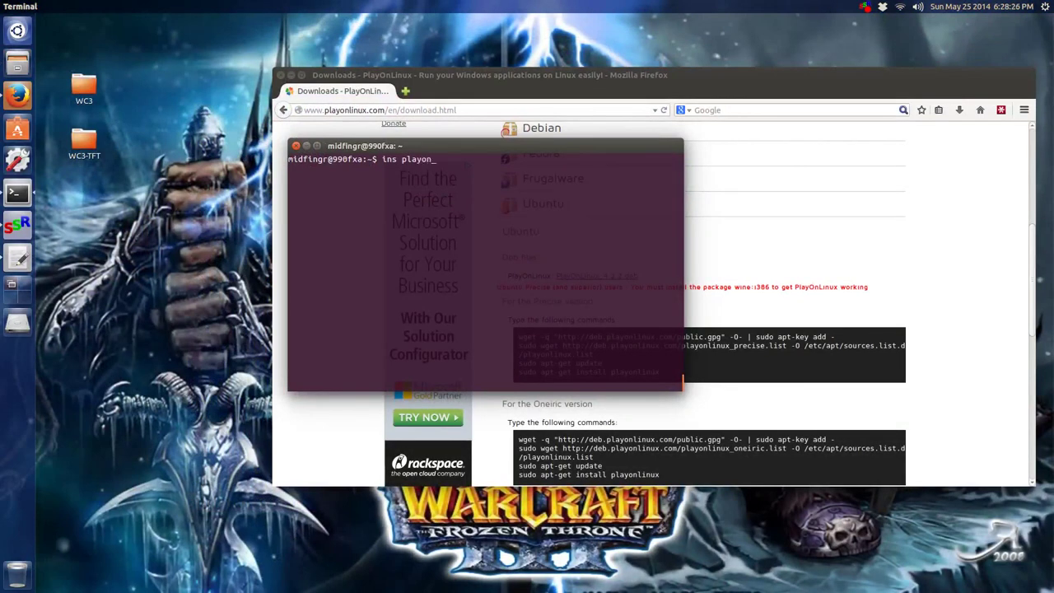
key("Return")
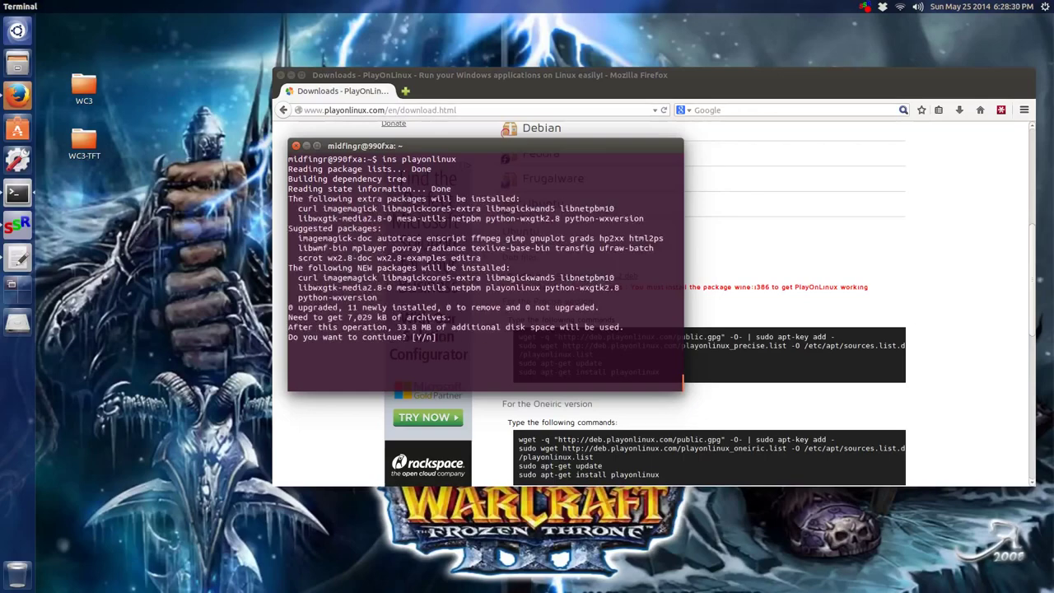
key("Return")
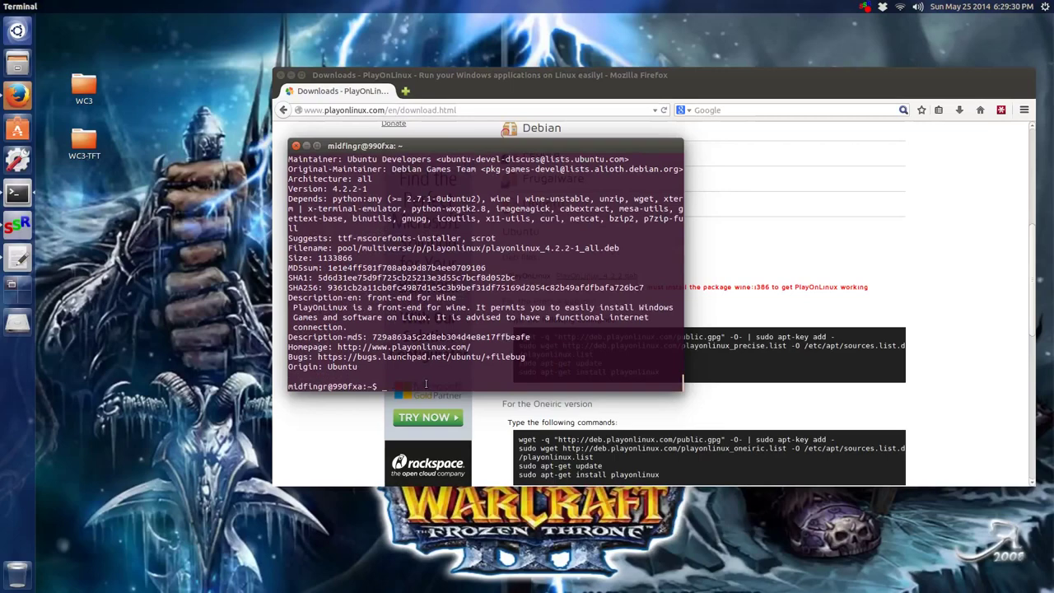
Examine the PlayOnLinux page in Ubuntu Software Center and put its window away
left_click(16, 129)
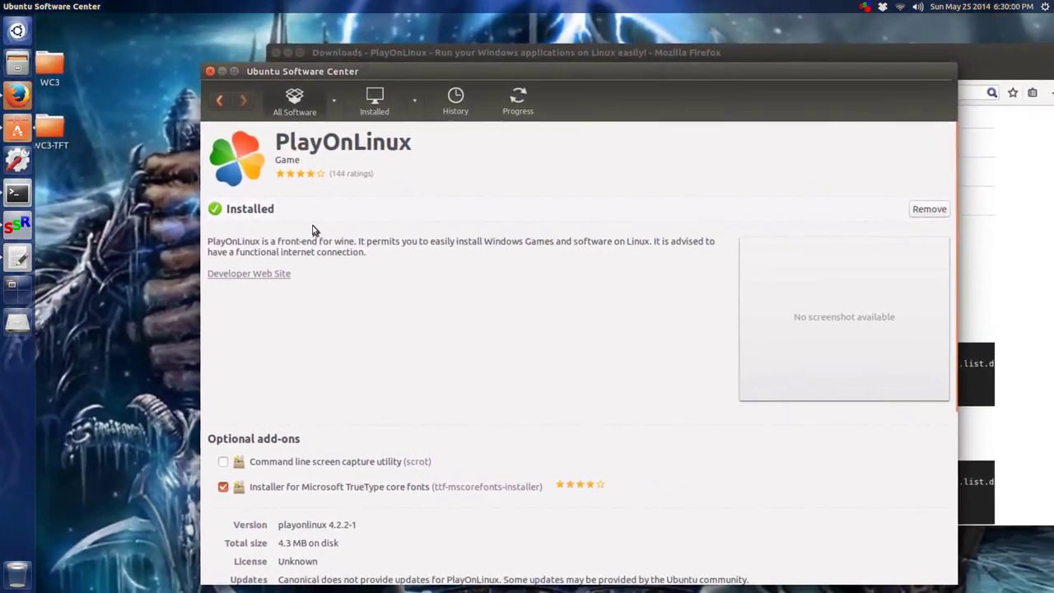
scroll(313, 228, "down", 1)
left_click(223, 91)
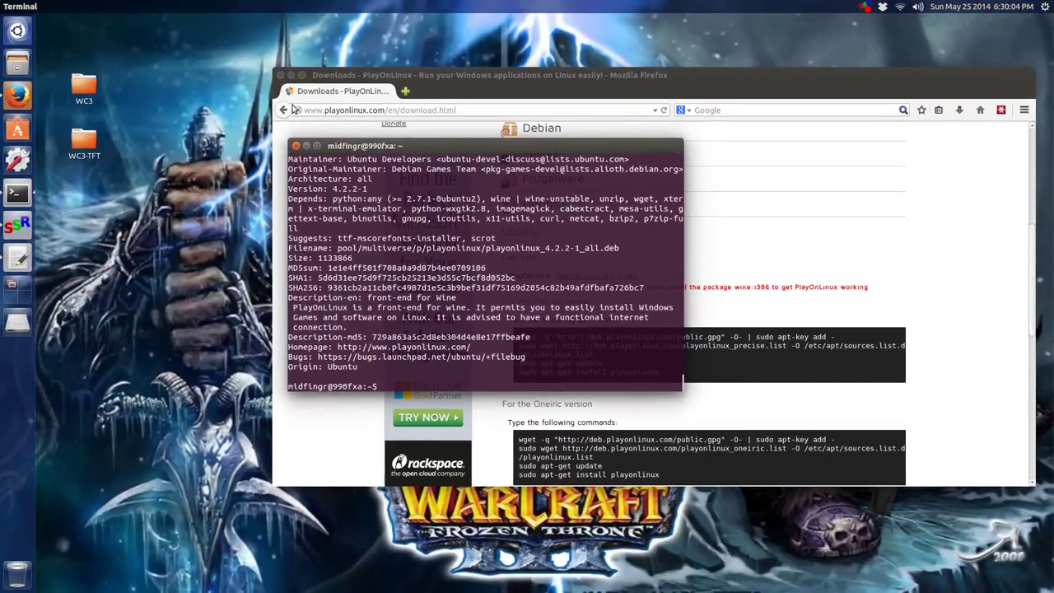
Find PlayOnLinux by searching the installed applications for "play", launch it and go through its first-use wizard
key("super")
type("play")
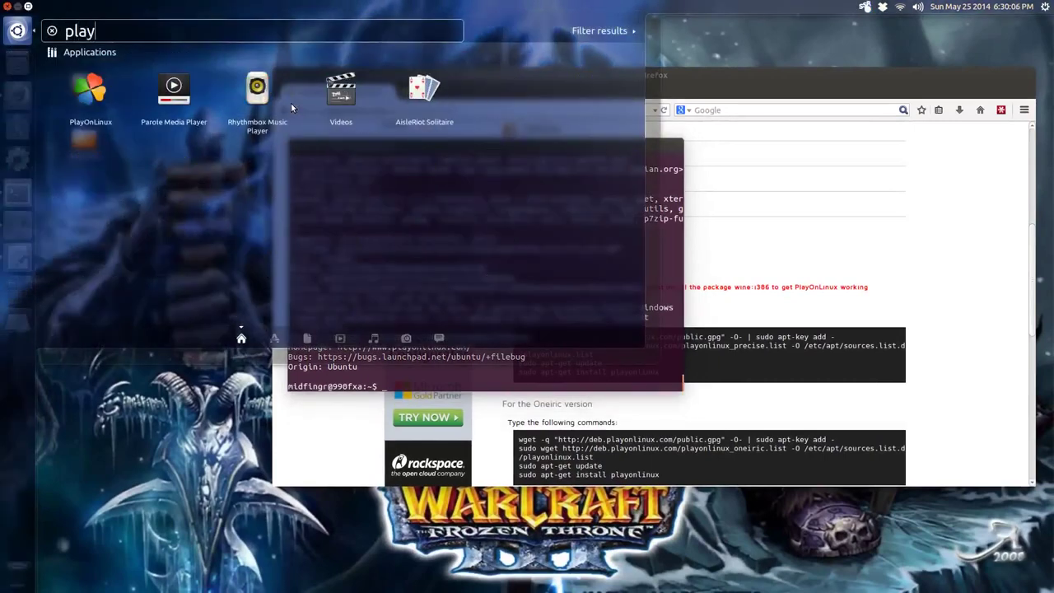
key("Return")
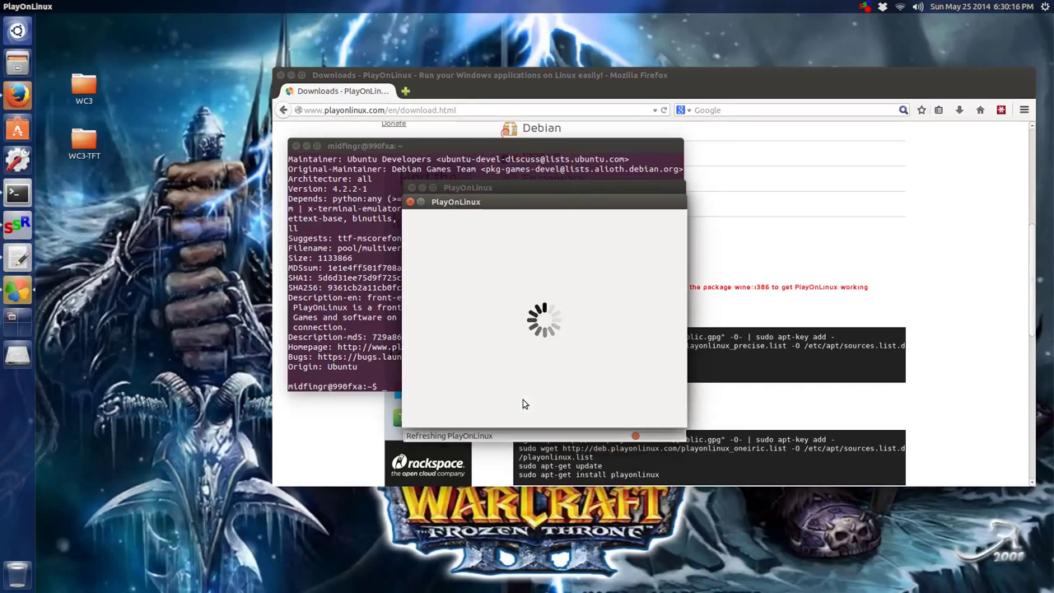
left_click(611, 418)
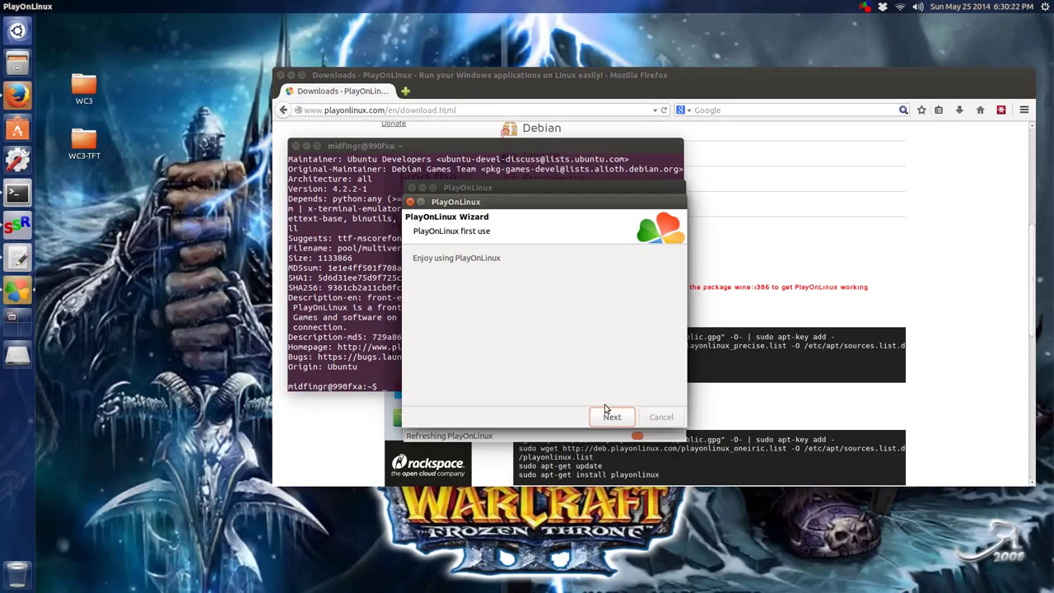
left_click_drag(482, 212, 632, 205)
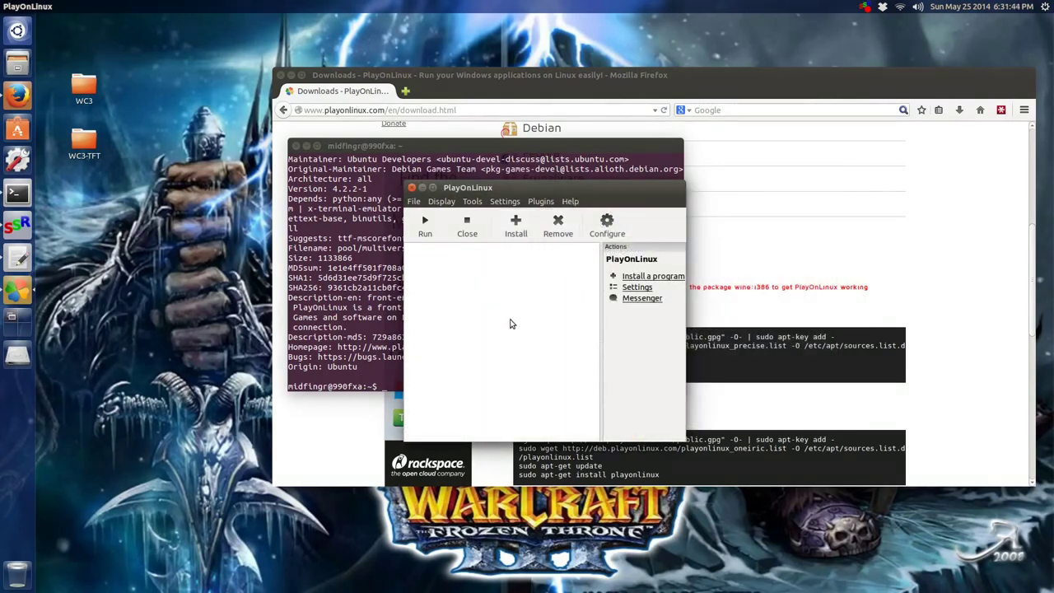
Search the PlayOnLinux install menu for "warcra" and start the installation wizard for Warcraft III: Reign of Chaos
left_click(517, 235)
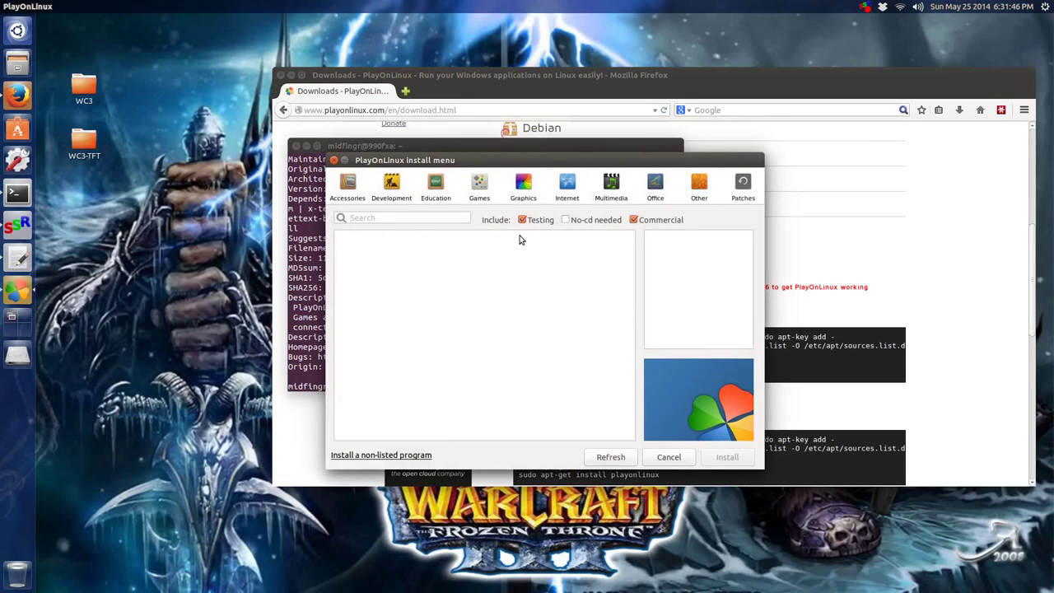
left_click(485, 191)
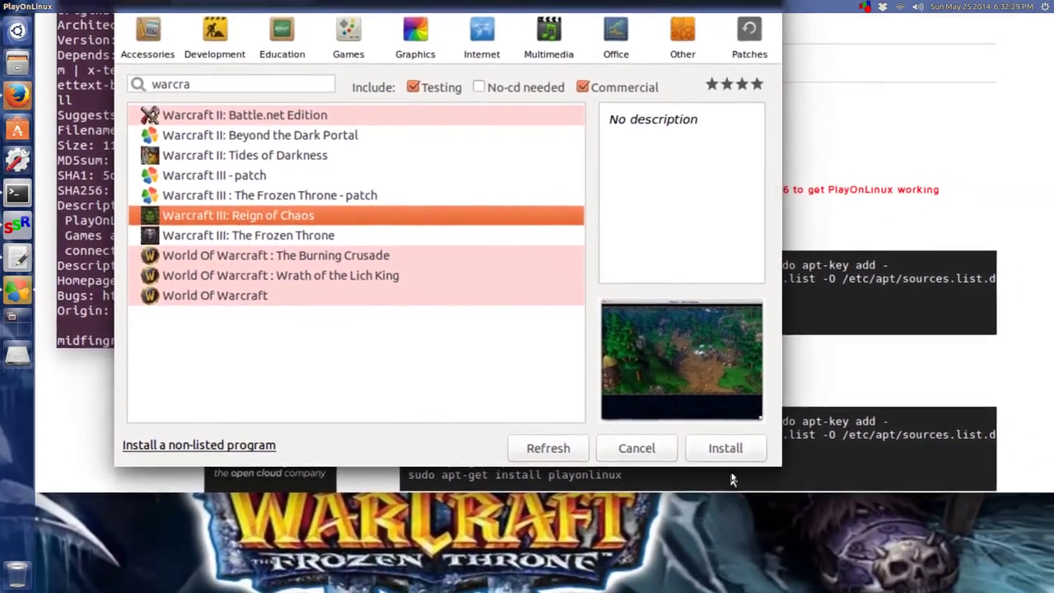
left_click(855, 535)
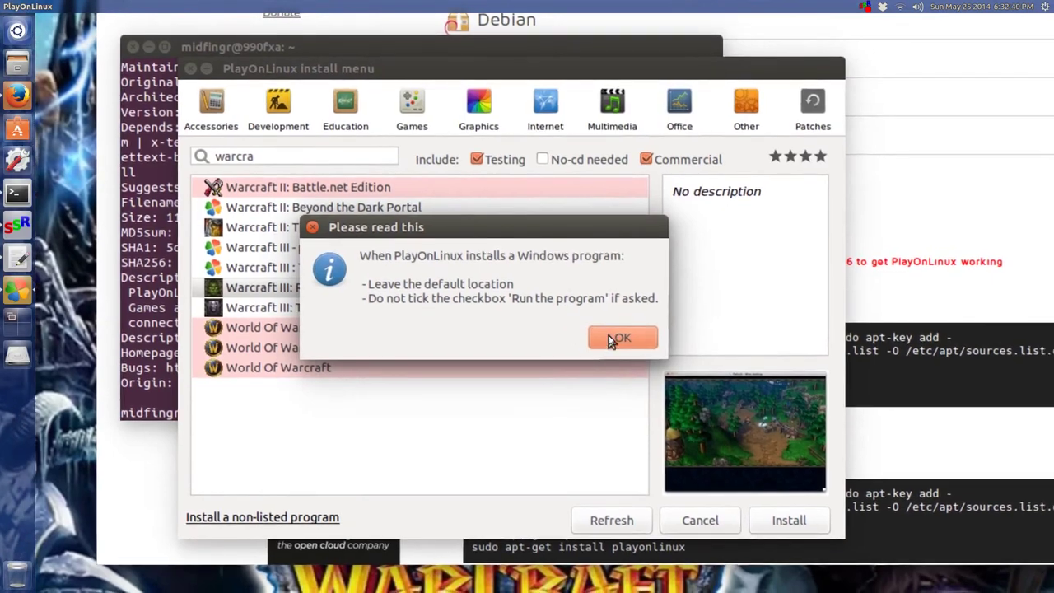
left_click(610, 347)
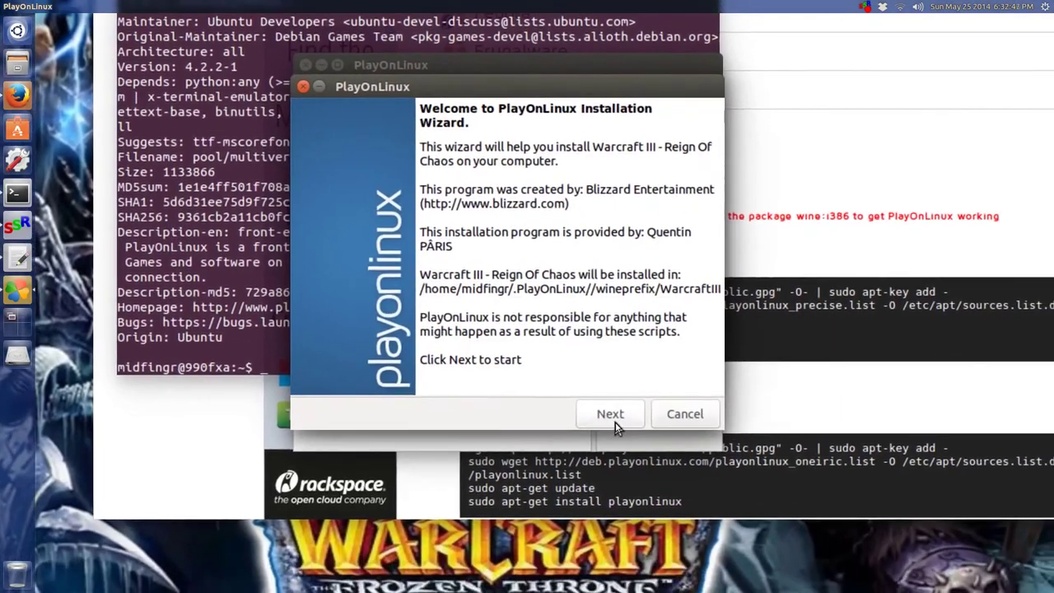
left_click(632, 459)
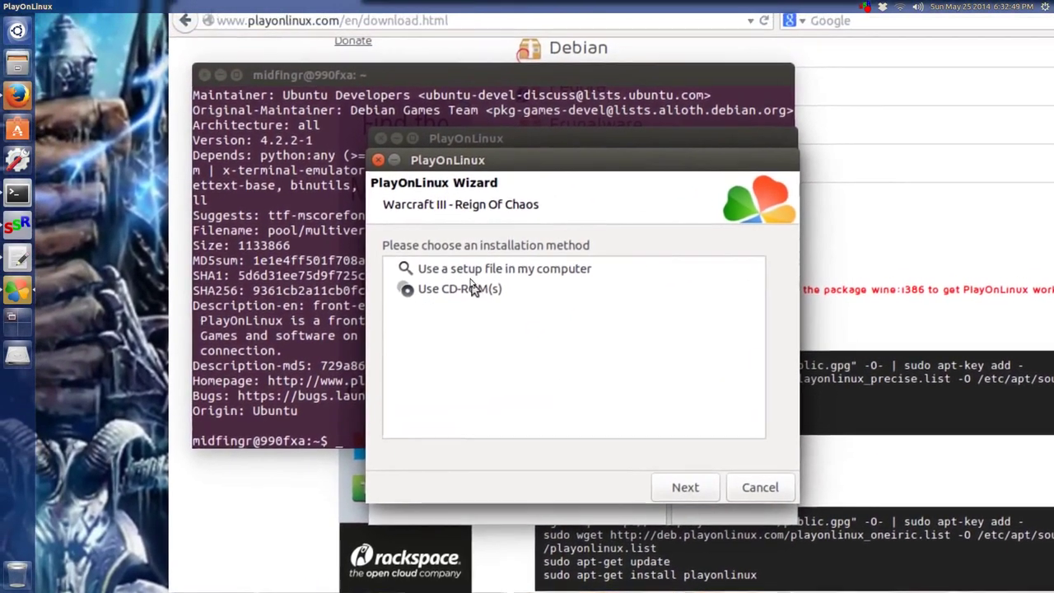
Choose the method that uses a setup file in the computer and run install.exe from the WC3 folder on the Desktop
left_click(416, 199)
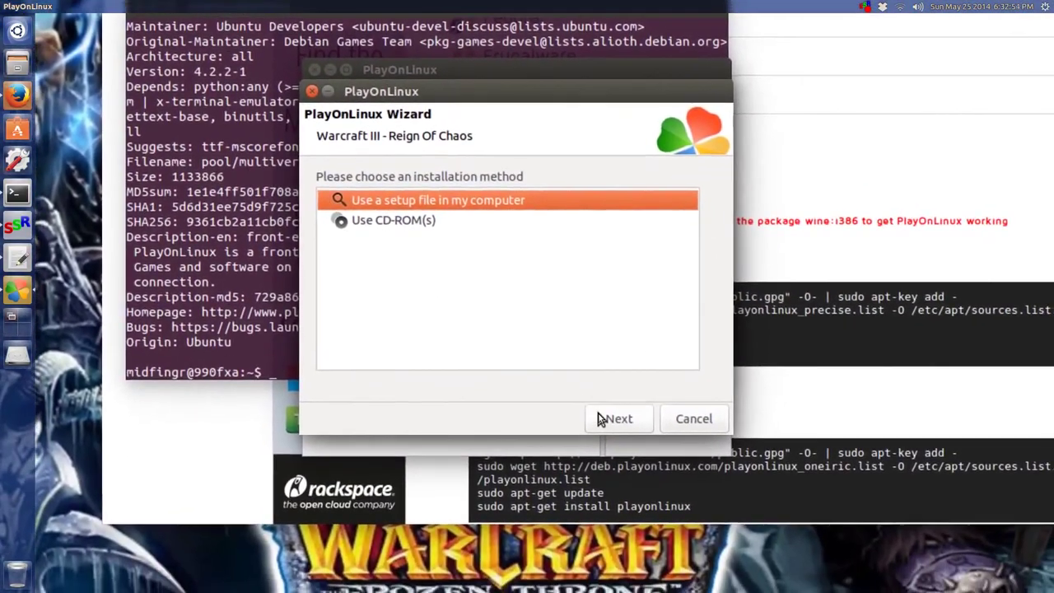
left_click(600, 419)
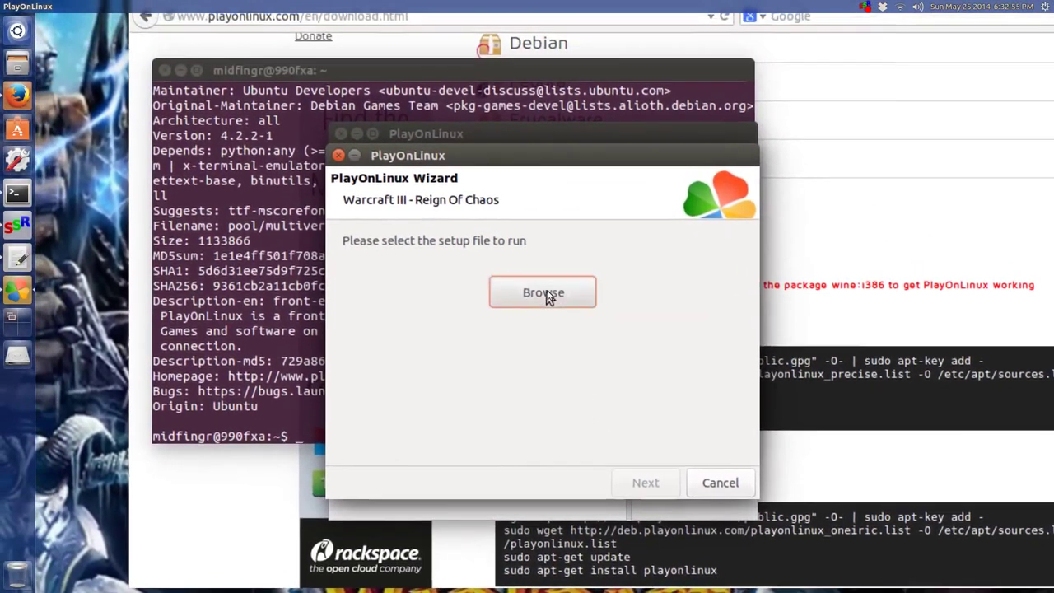
left_click(498, 227)
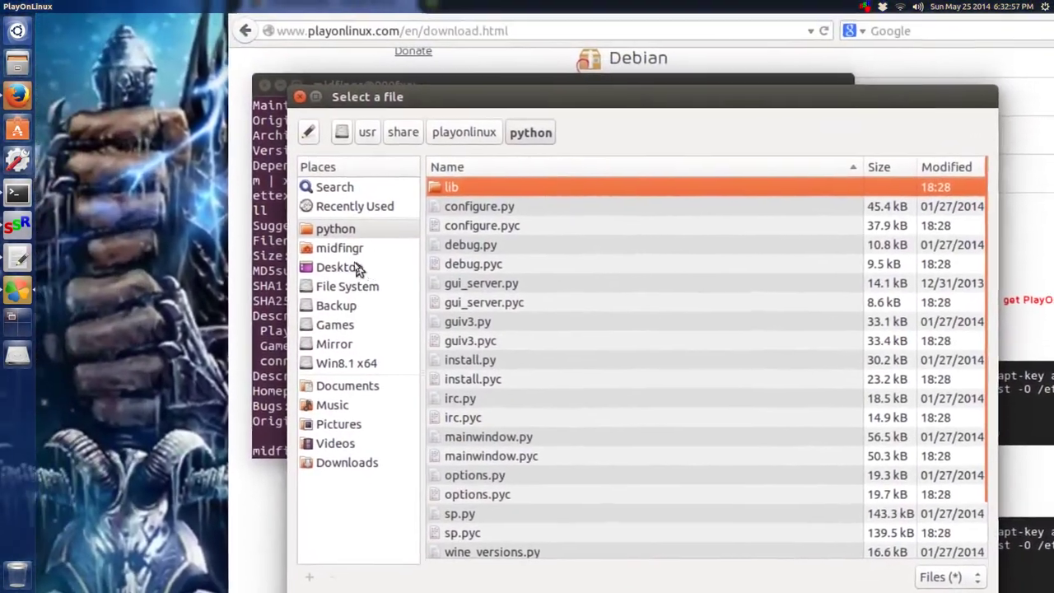
left_click(262, 206)
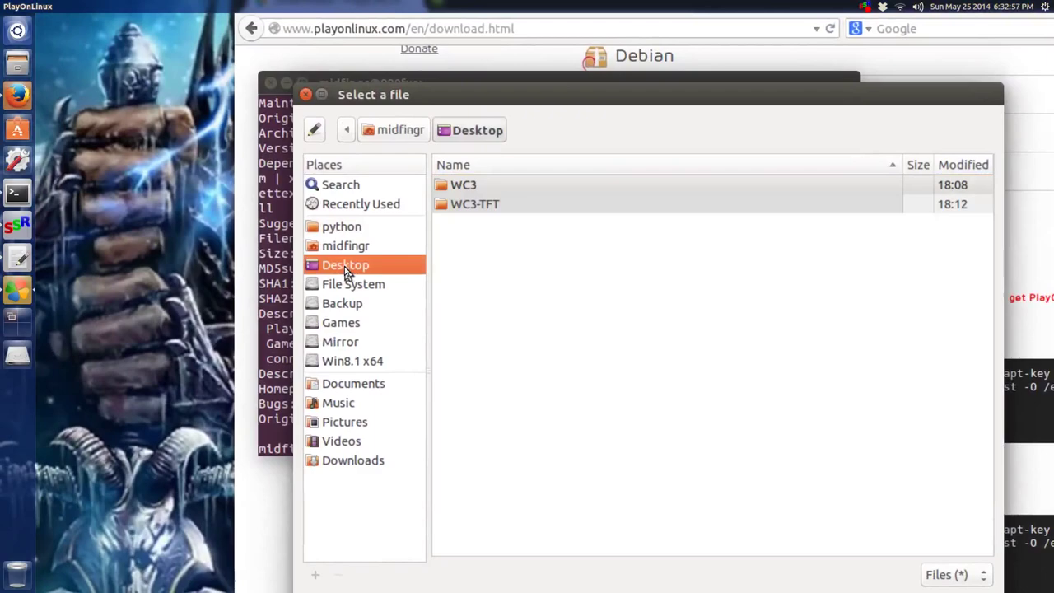
double_click(382, 121)
left_click(437, 285)
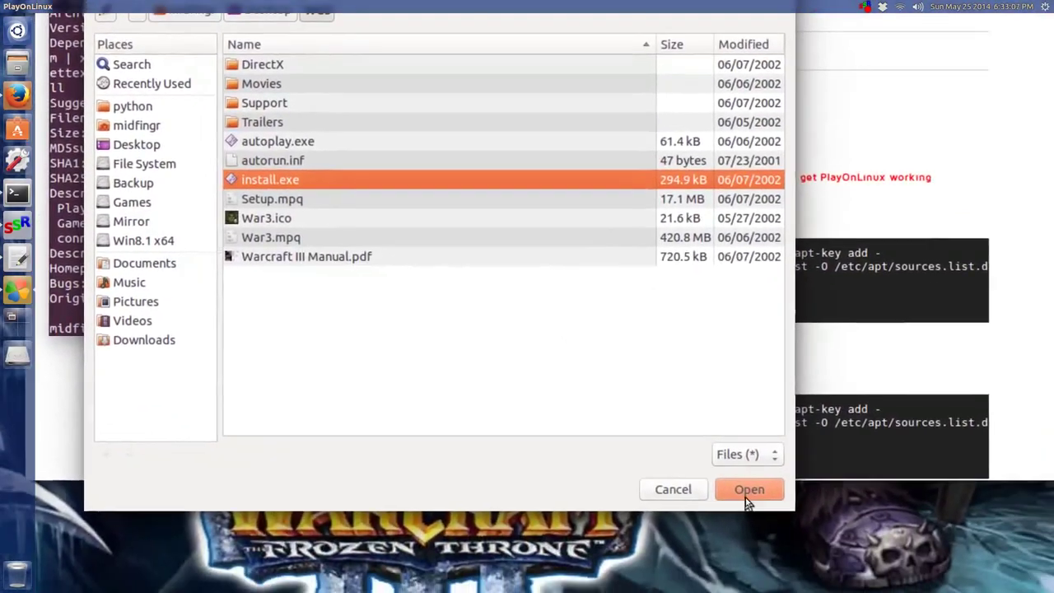
left_click(747, 494)
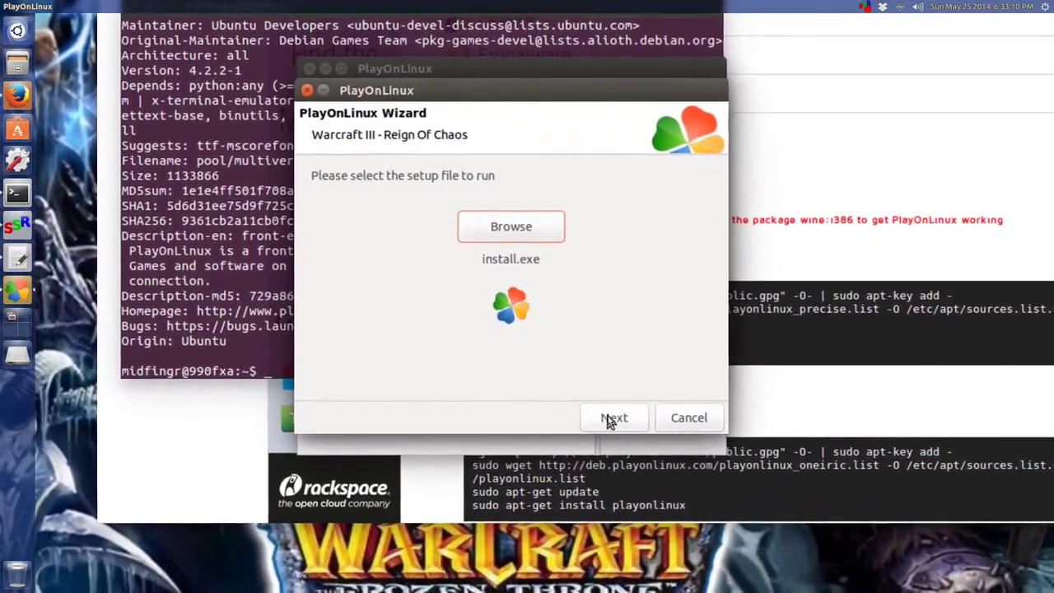
left_click(616, 429)
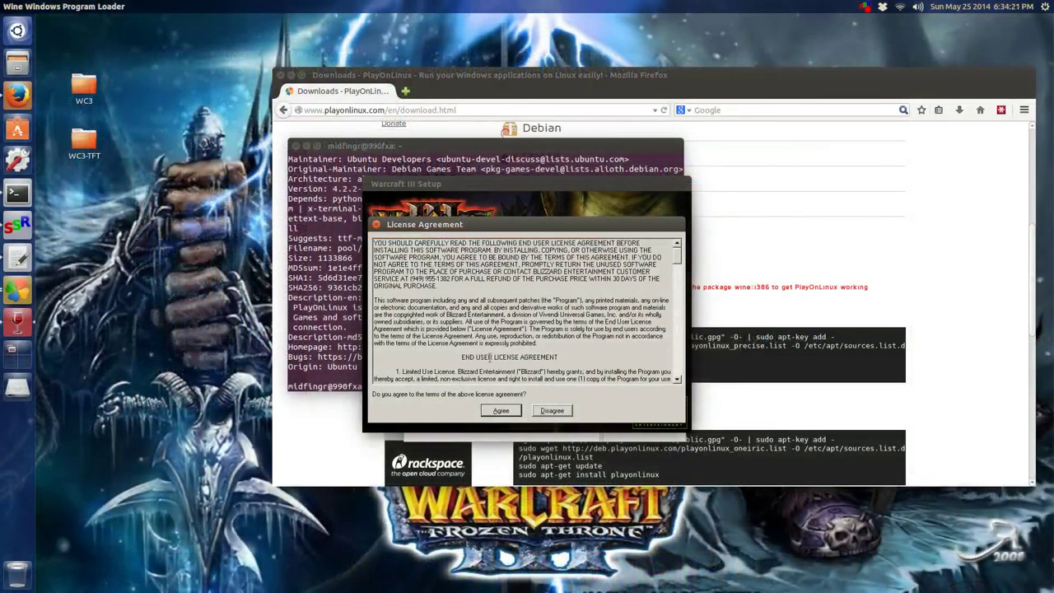
Complete the Warcraft III setup by accepting the licence agreement and declining the desktop shortcut, then exit the installer
left_click(503, 410)
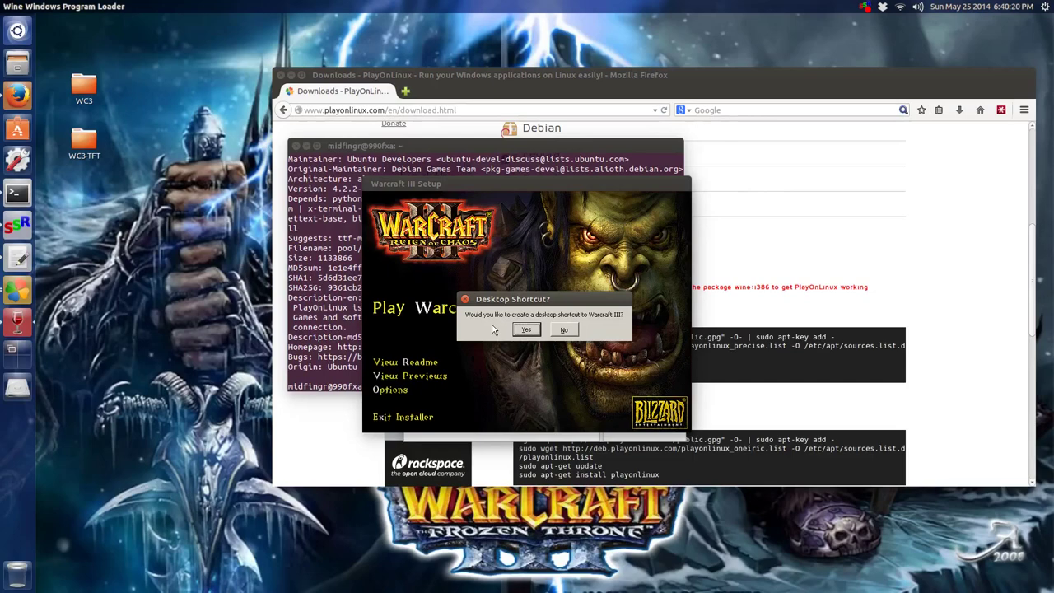
left_click(562, 330)
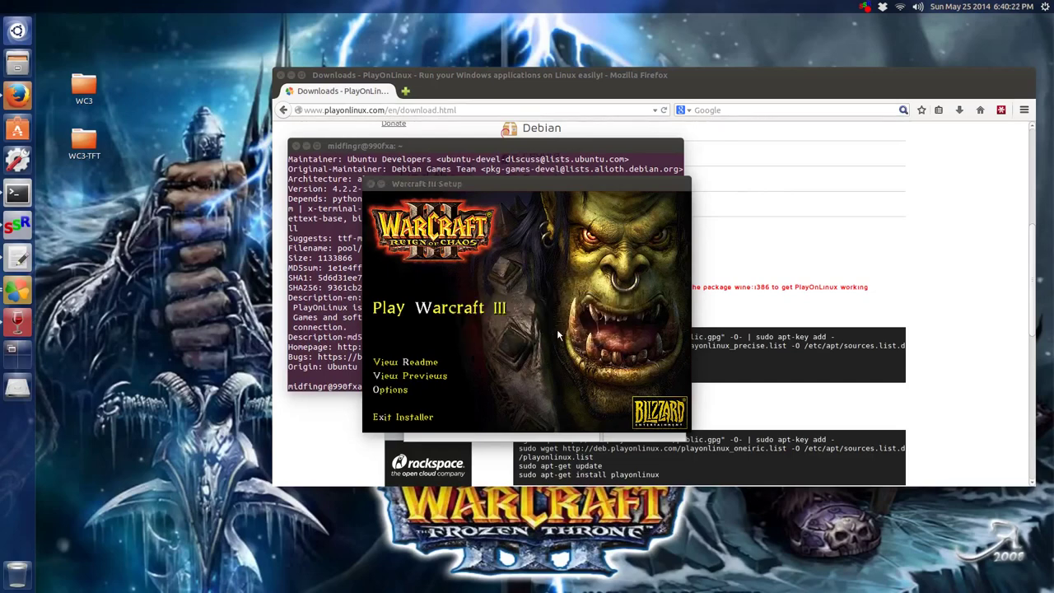
left_click(404, 418)
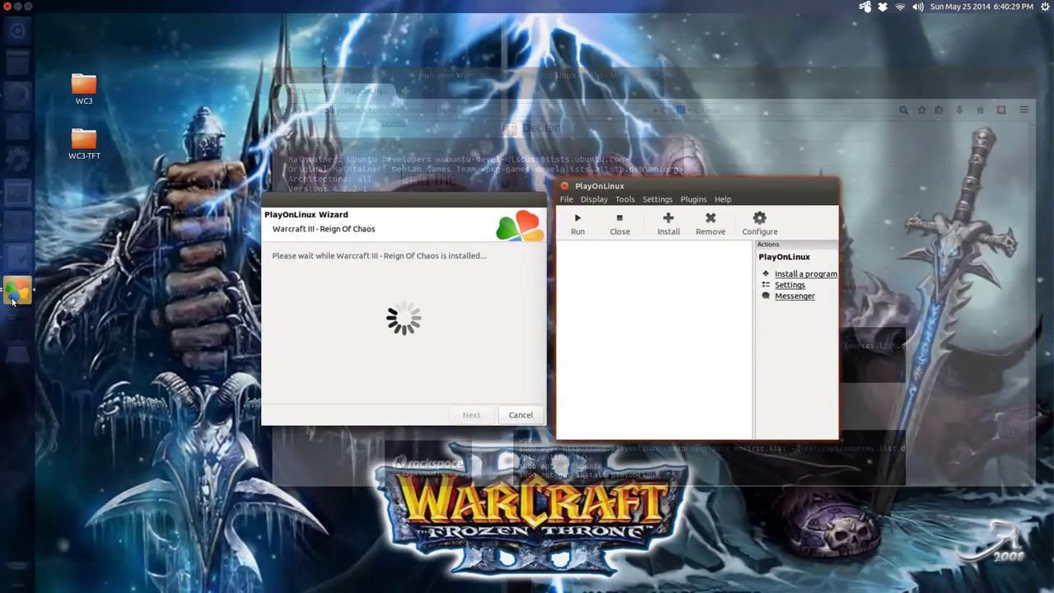
Return to the PlayOnLinux installation wizard, choose 1024 as the graphics board memory and continue
left_click(17, 290)
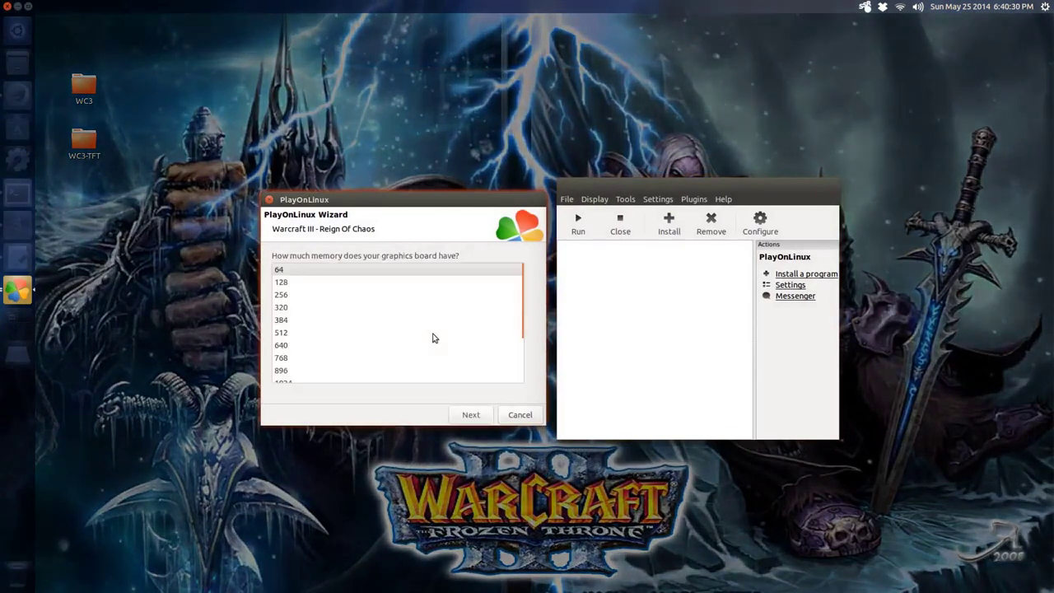
left_click(434, 338)
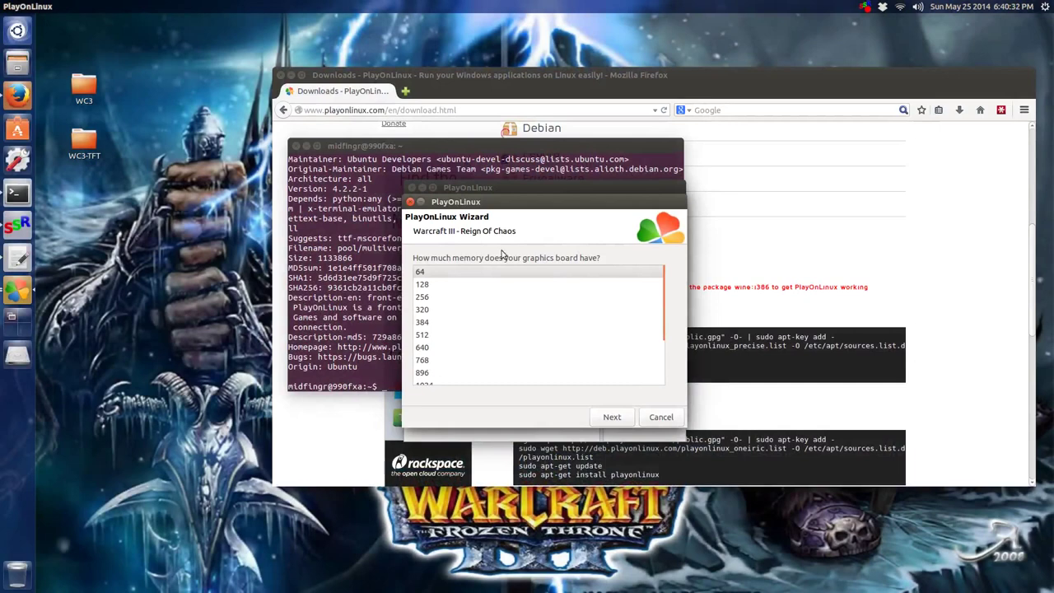
left_click(493, 275)
scroll(494, 275, "down", 3)
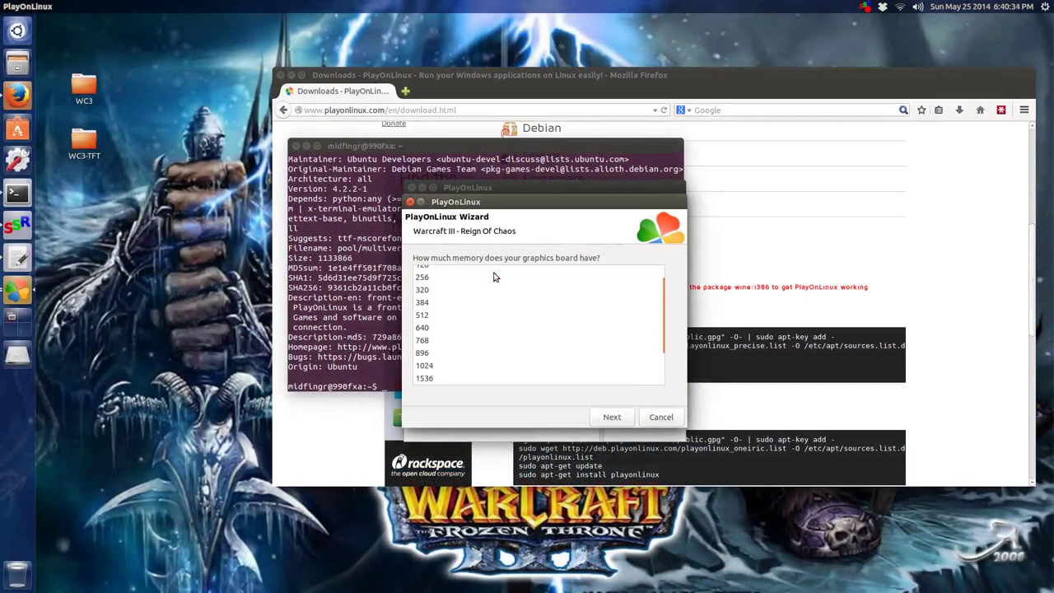
left_click(420, 347)
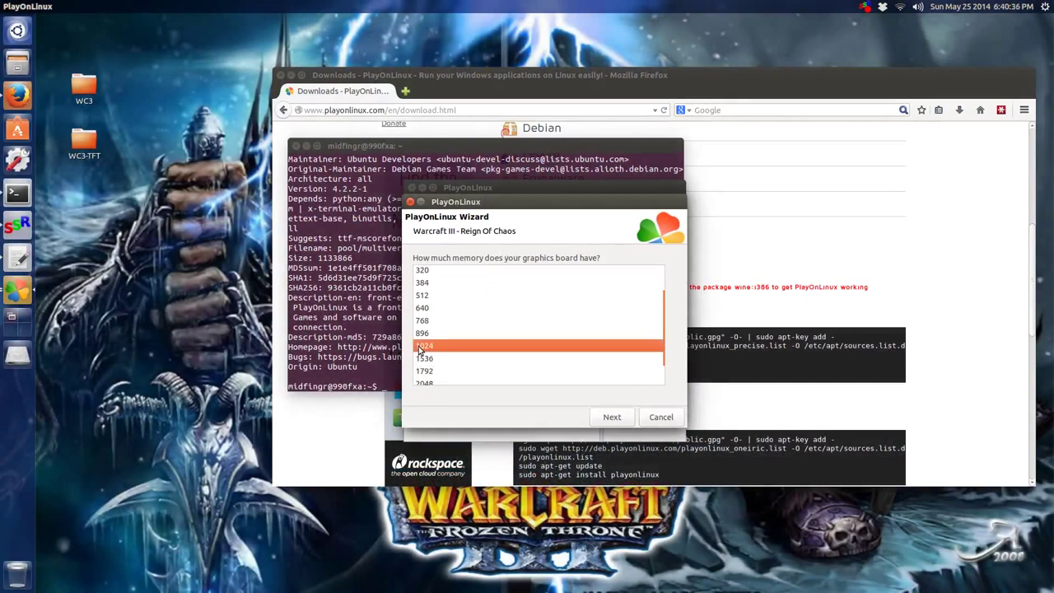
scroll(439, 357, "down", 1)
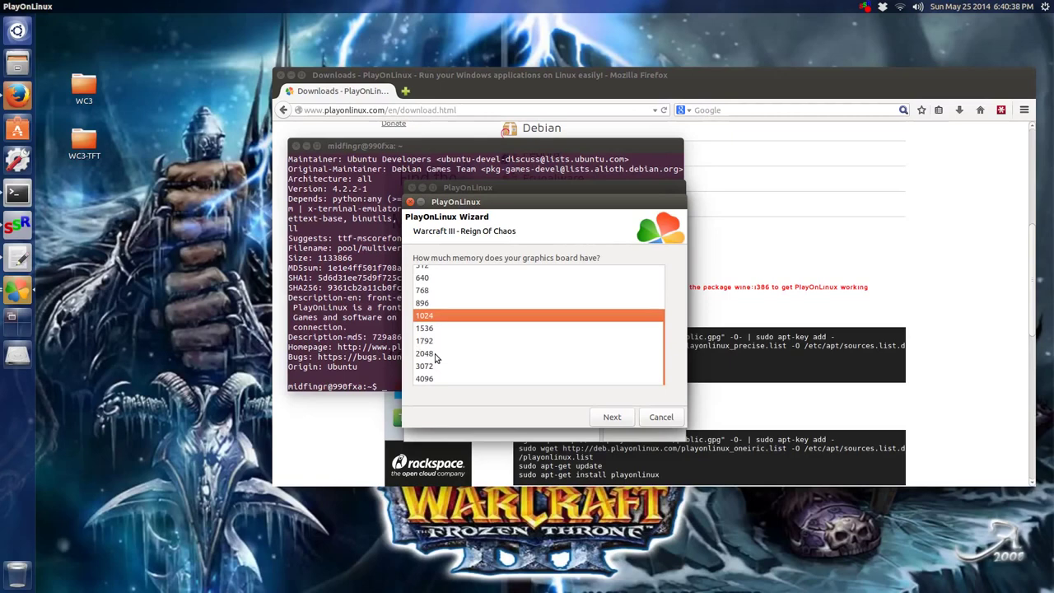
scroll(486, 334, "up", 1)
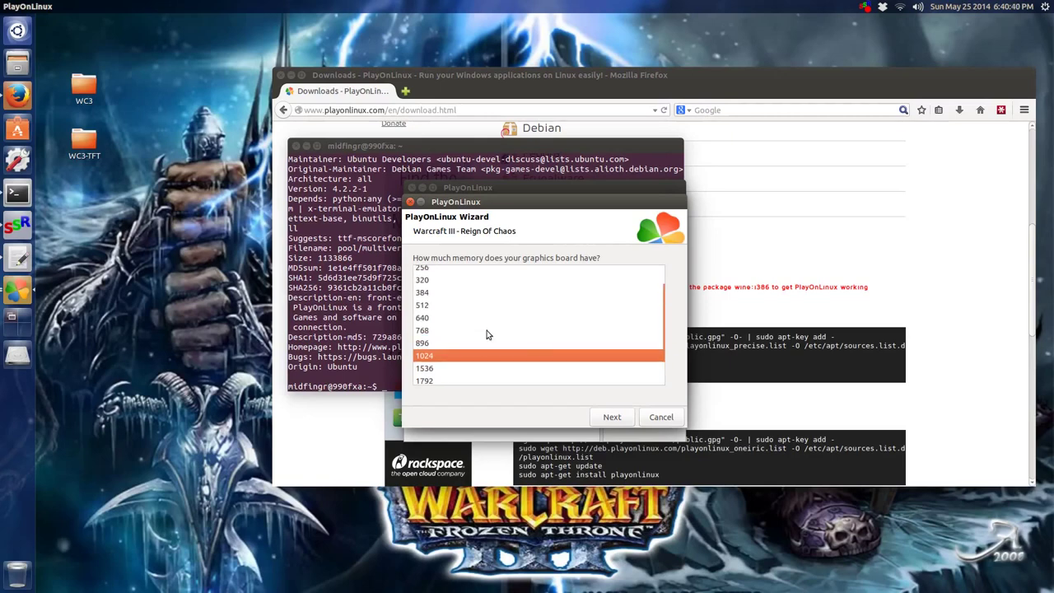
left_click(612, 417)
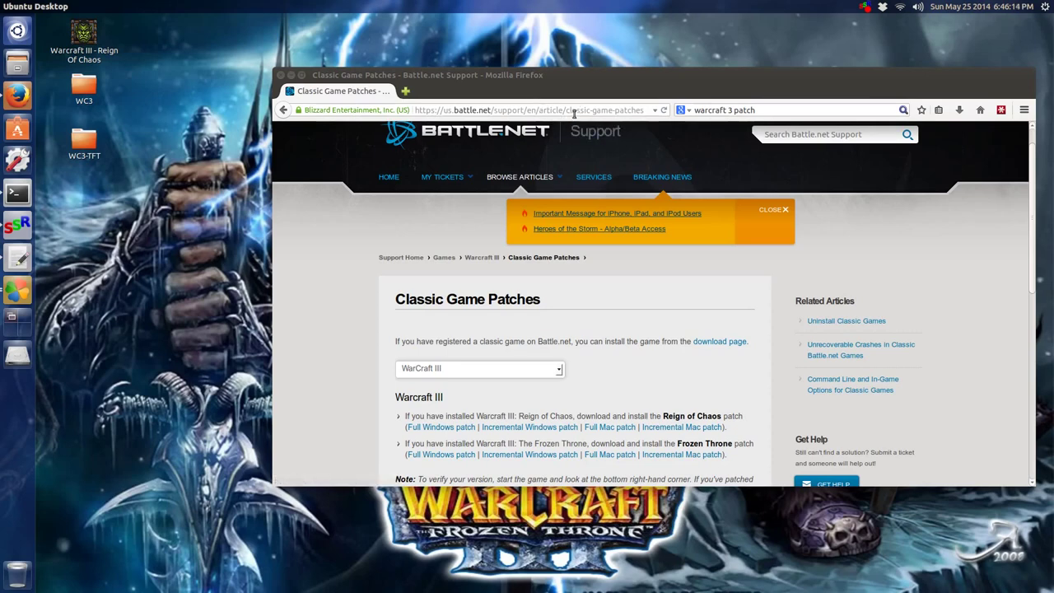
On Battle.net's Classic Game Patches page, download the full Windows patches for Warcraft III Reign of Chaos and Frozen Throne, keeping WarCraft III selected
left_click_drag(574, 113, 626, 113)
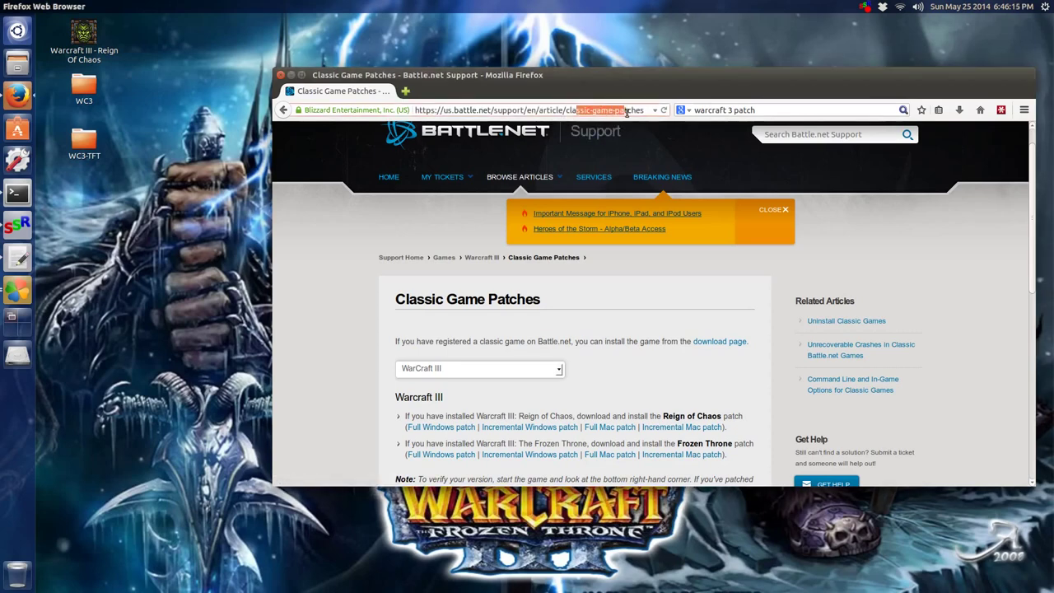
left_click(366, 349)
left_click(560, 369)
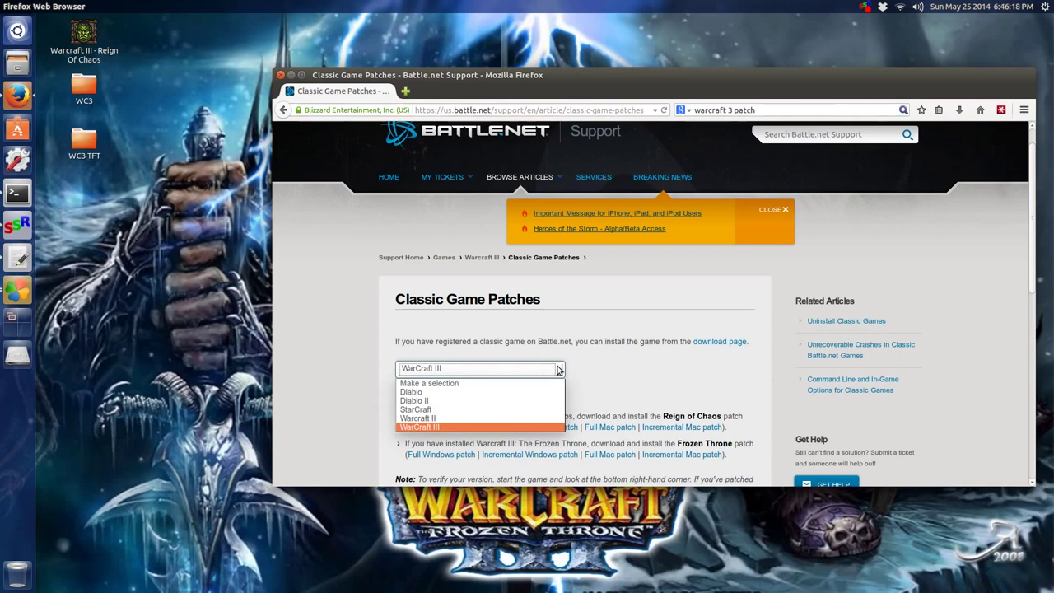
left_click(559, 370)
scroll(588, 367, "down", 2)
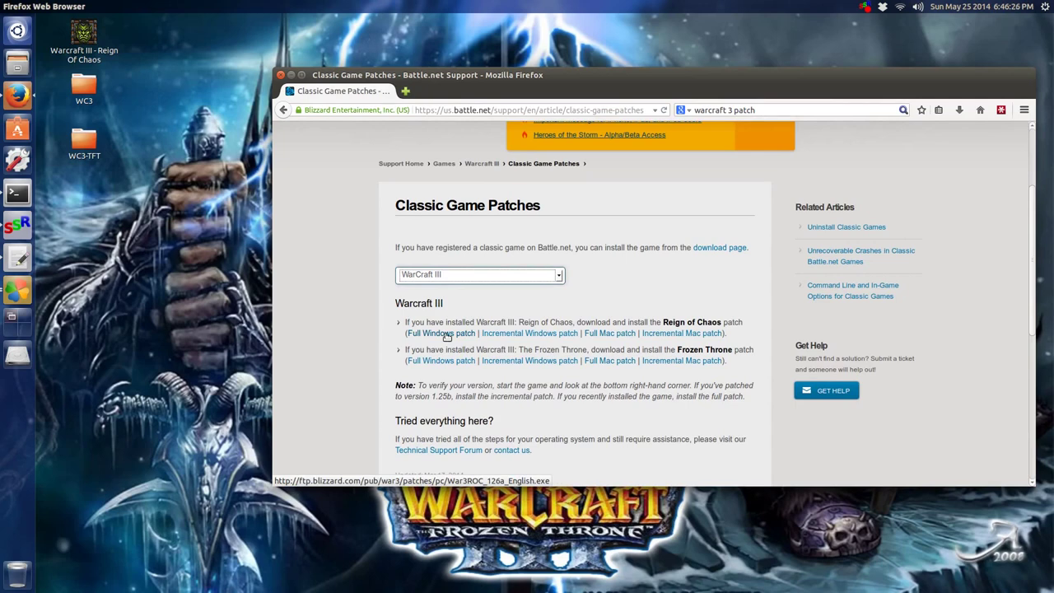
left_click(446, 334)
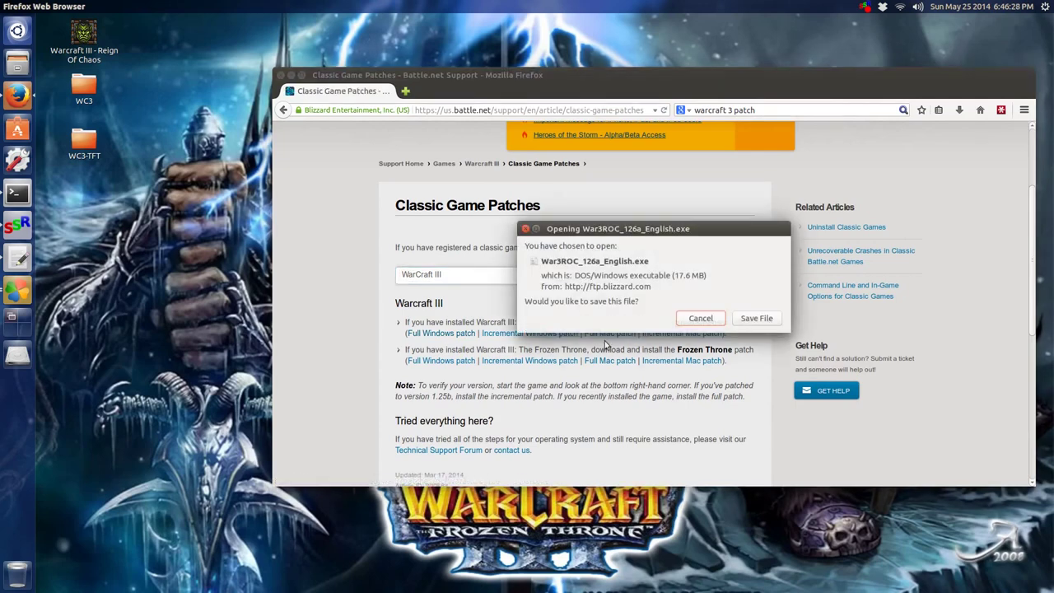
left_click(763, 318)
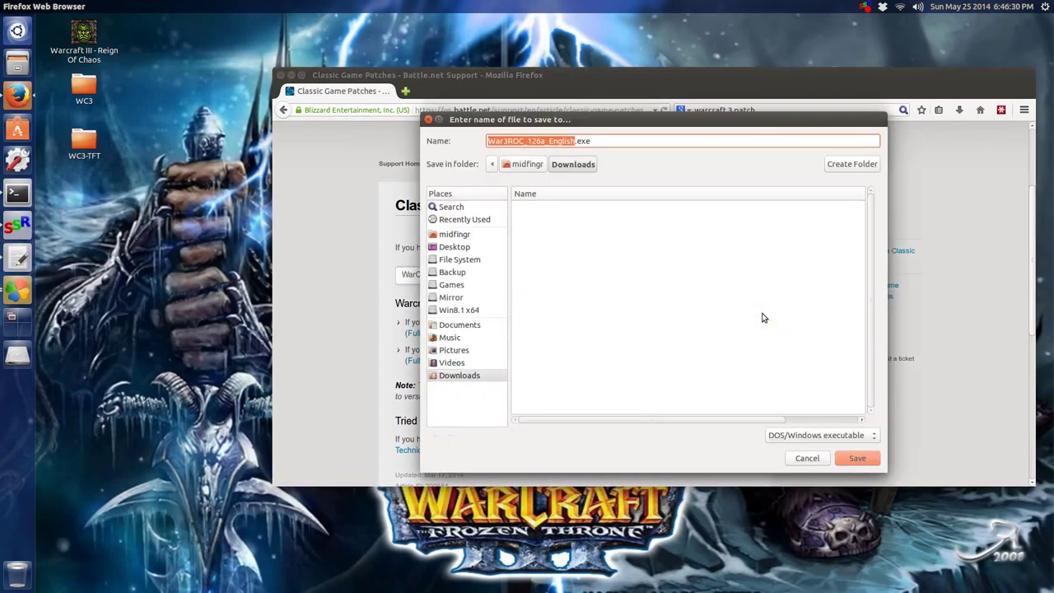
left_click(842, 458)
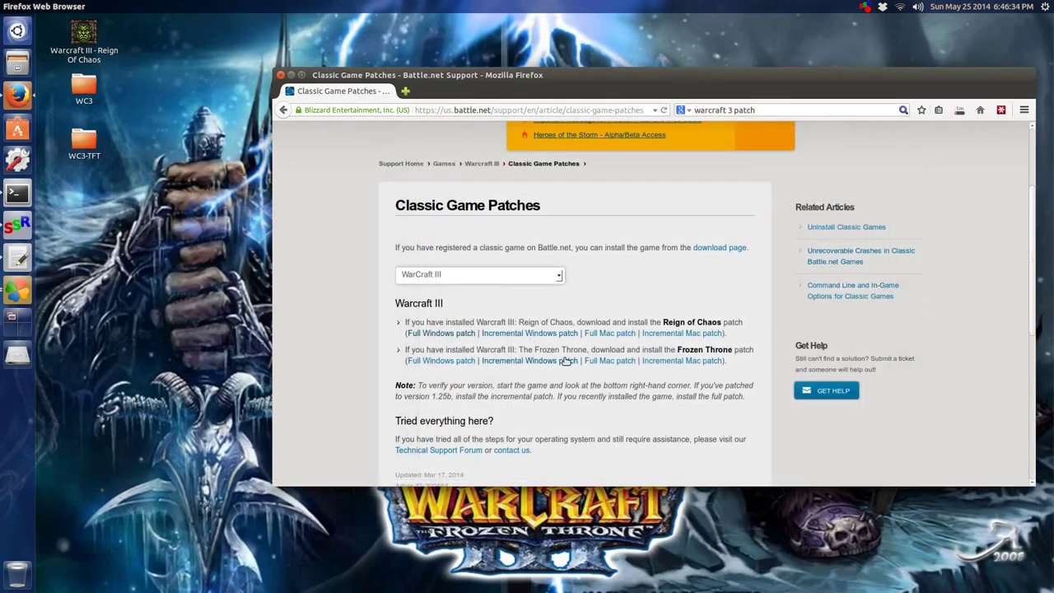
left_click(458, 361)
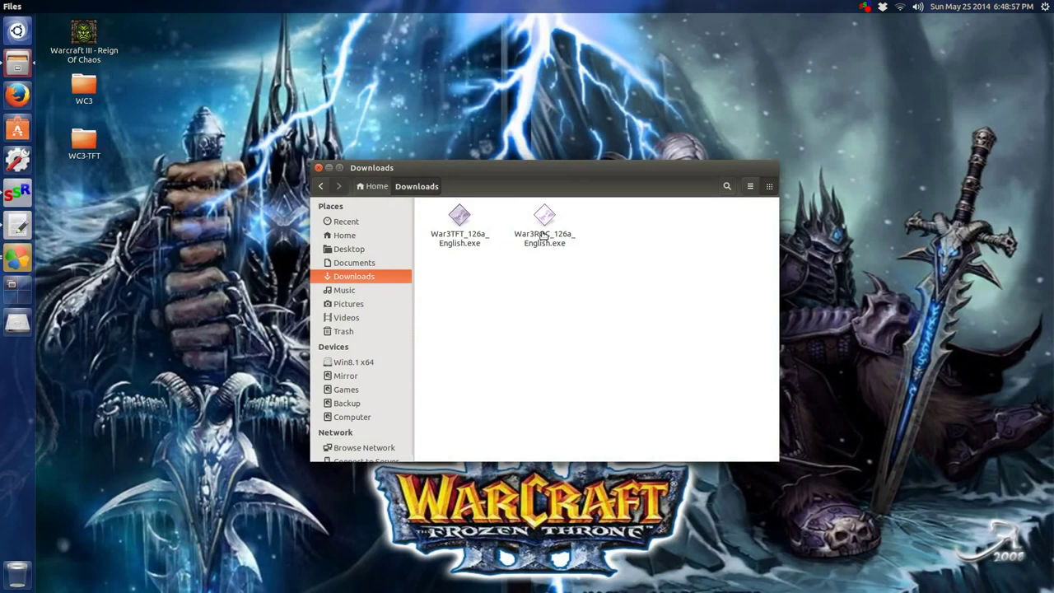
Open the WC3 folder on the desktop beside the Downloads folder to put War3ROC_126a_English.exe into it
double_click(83, 88)
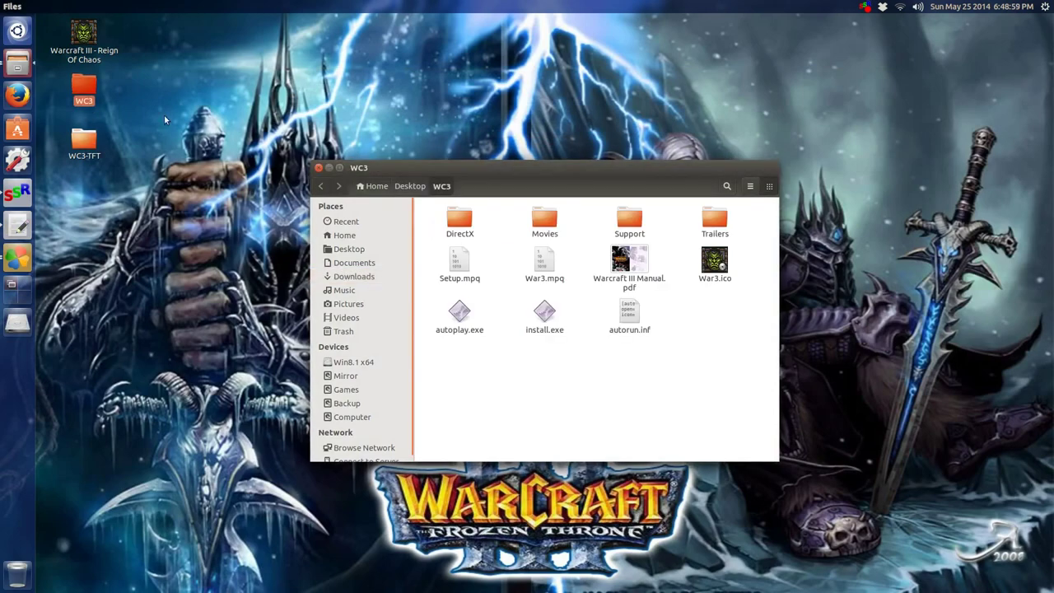
left_click_drag(317, 166, 612, 148)
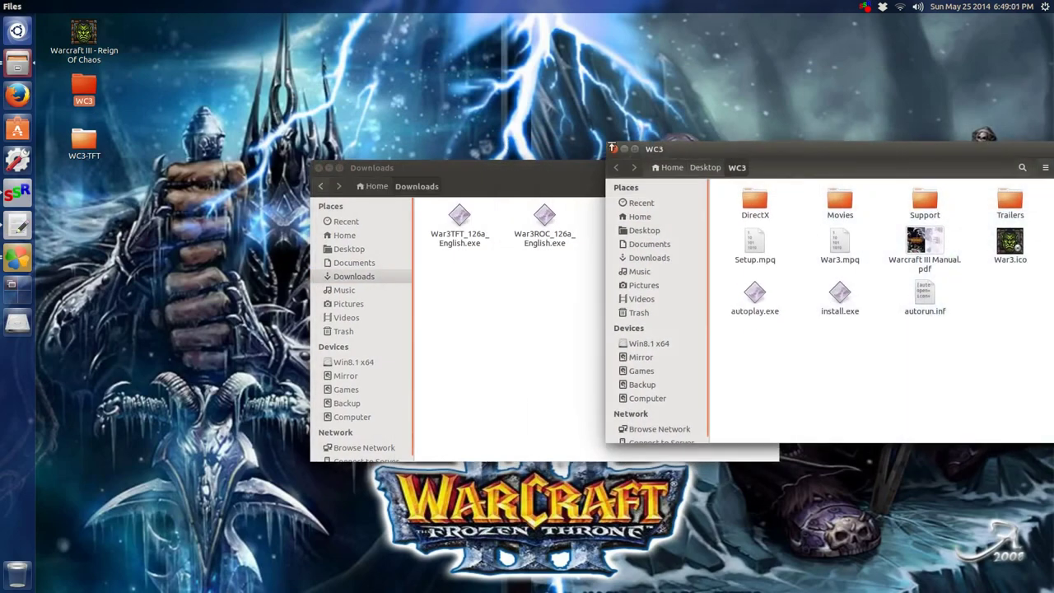
left_click(612, 148)
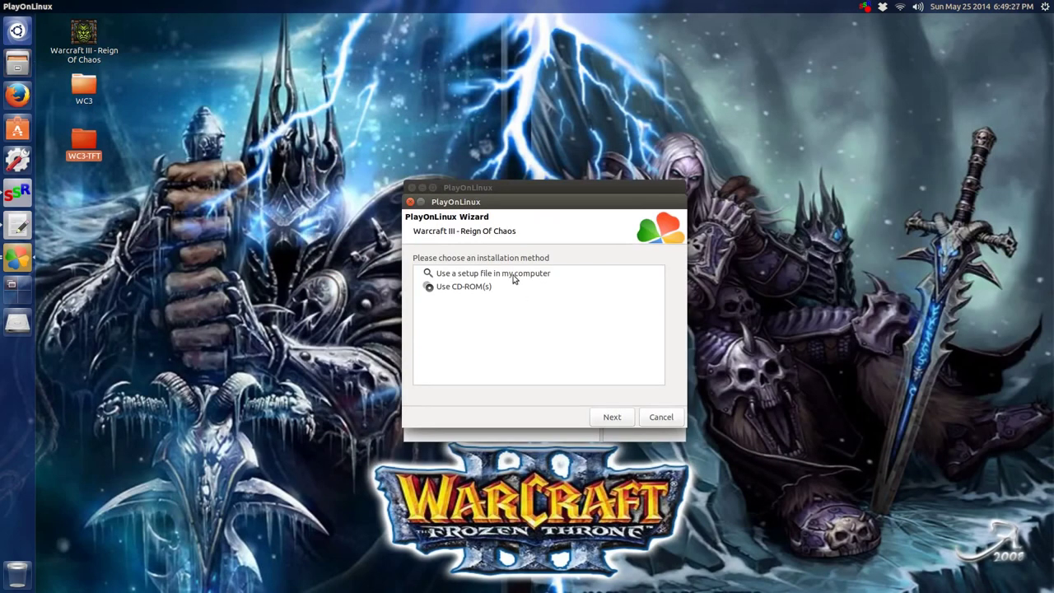
In the PlayOnLinux wizard, run the setup file War3ROC_126a_English.exe from the Desktop's WC3 folder and choose to overwrite the existing WarcraftIII virtual drive
left_click(513, 276)
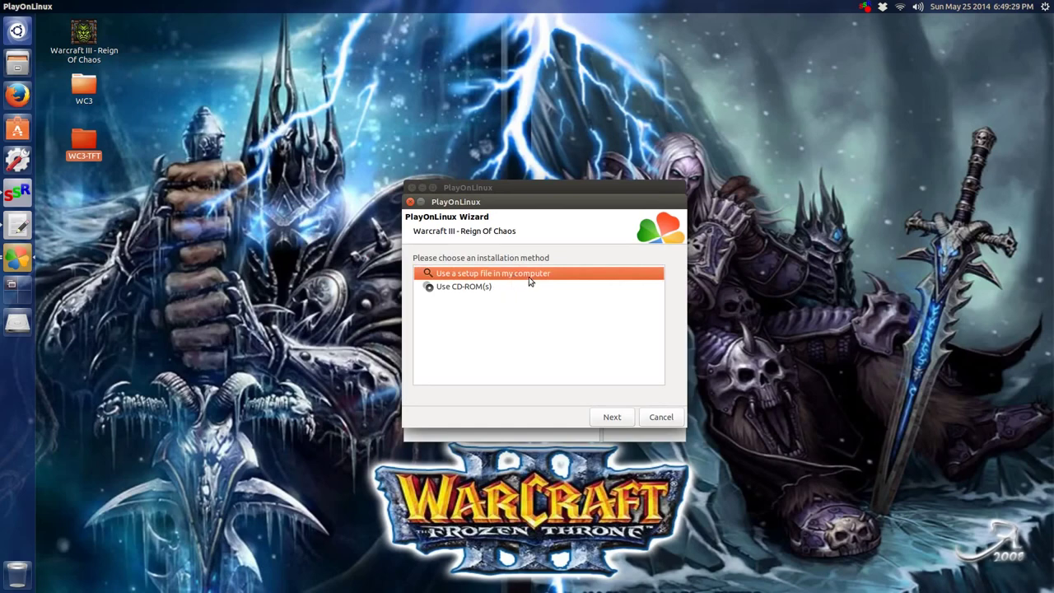
left_click(622, 418)
left_click(545, 292)
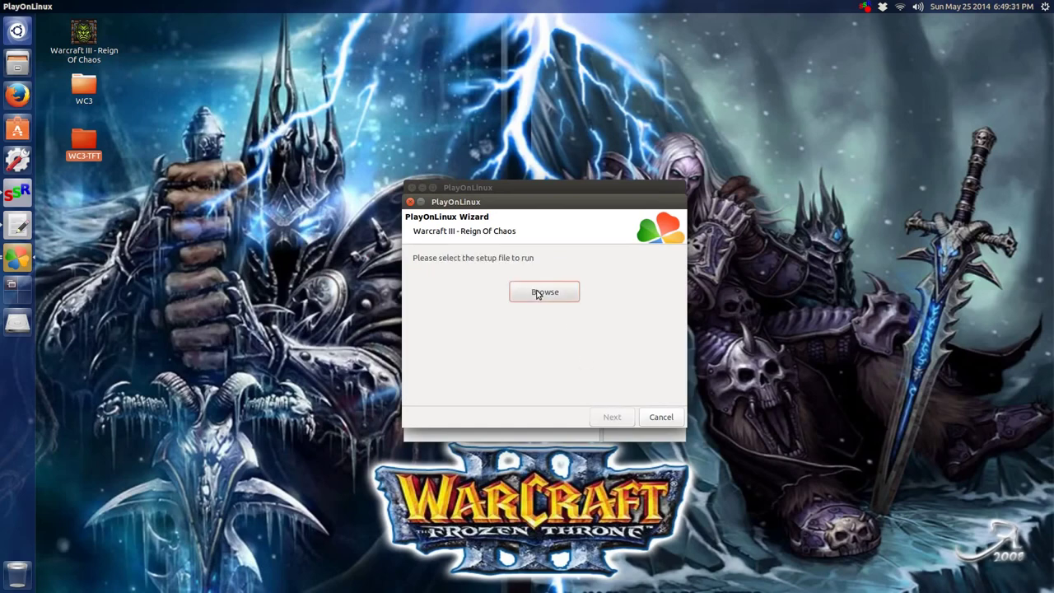
left_click(347, 267)
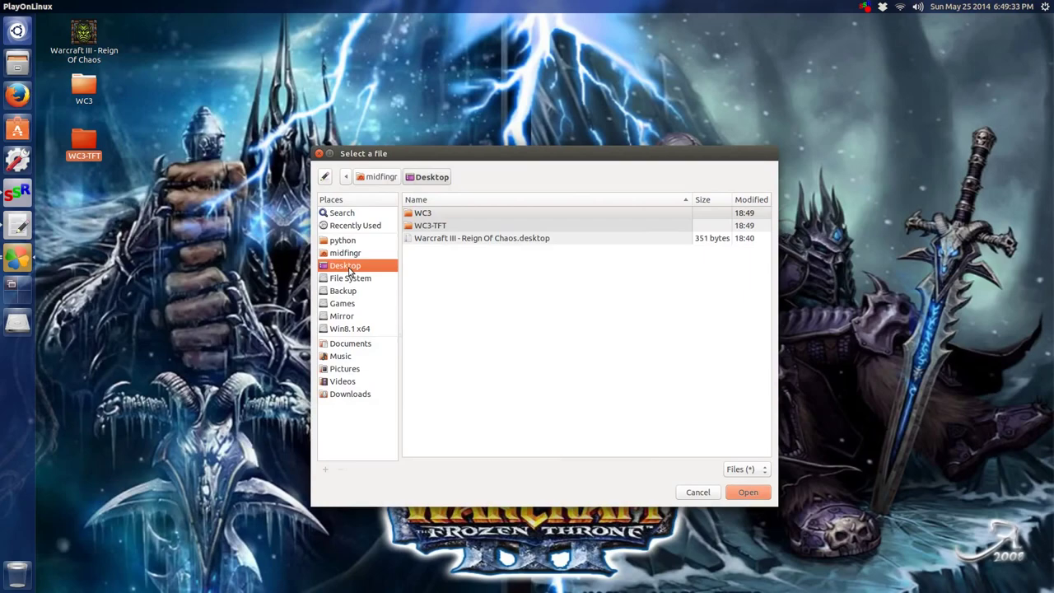
double_click(425, 213)
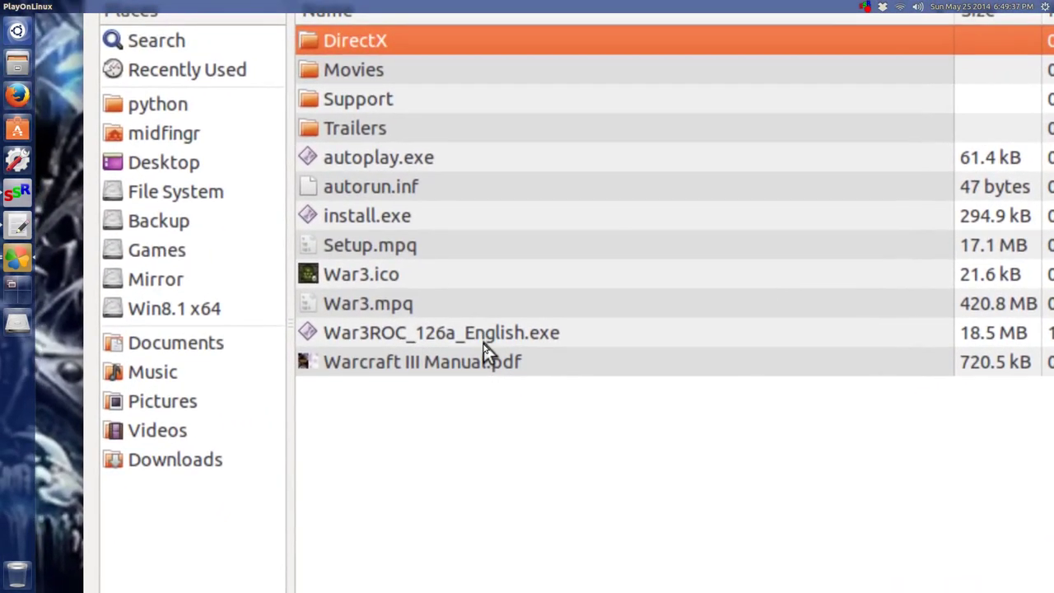
left_click(483, 340)
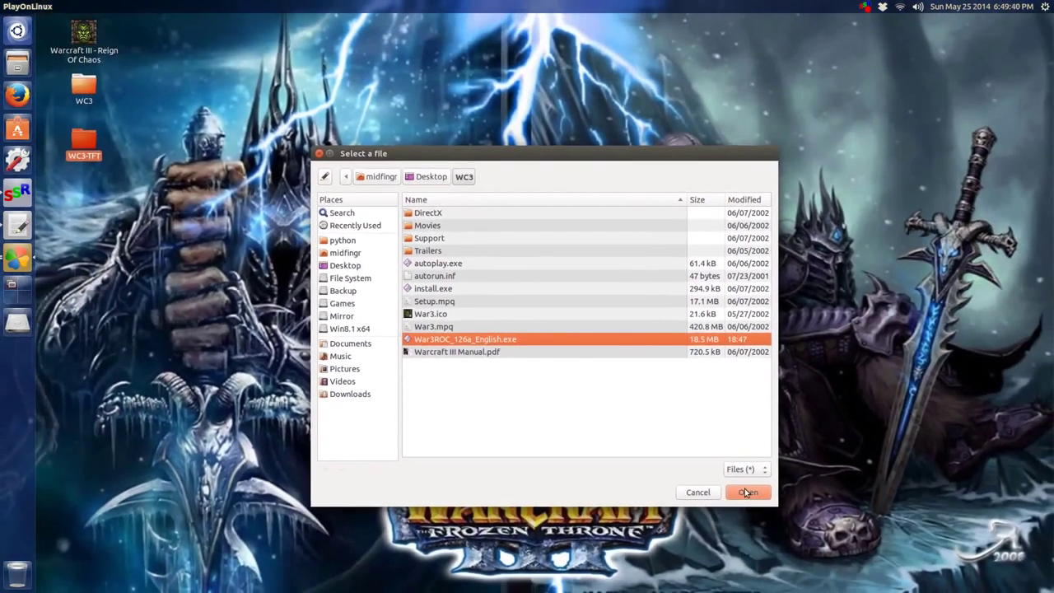
left_click(745, 493)
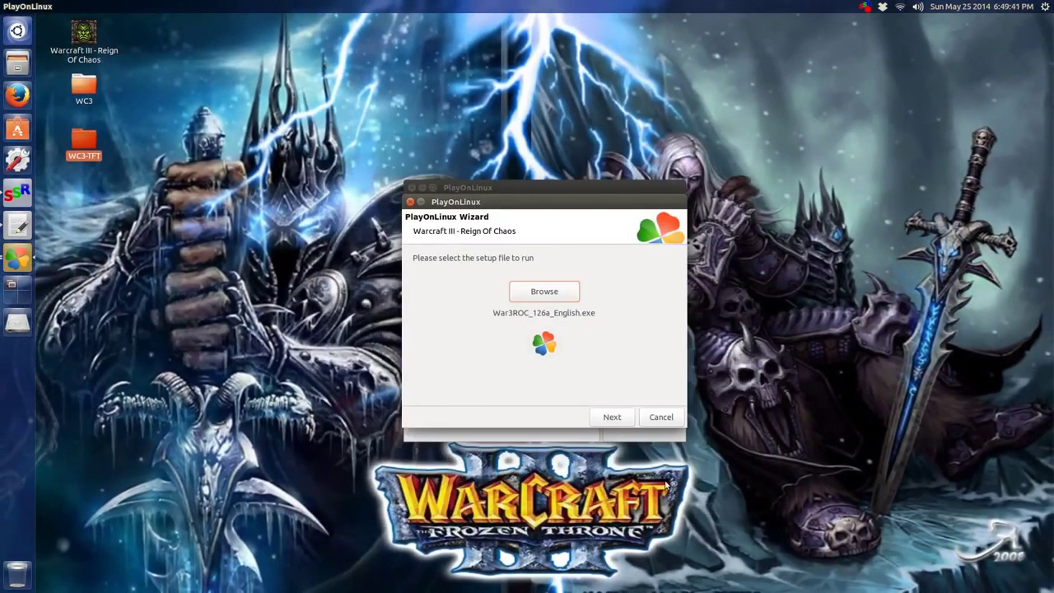
left_click(612, 420)
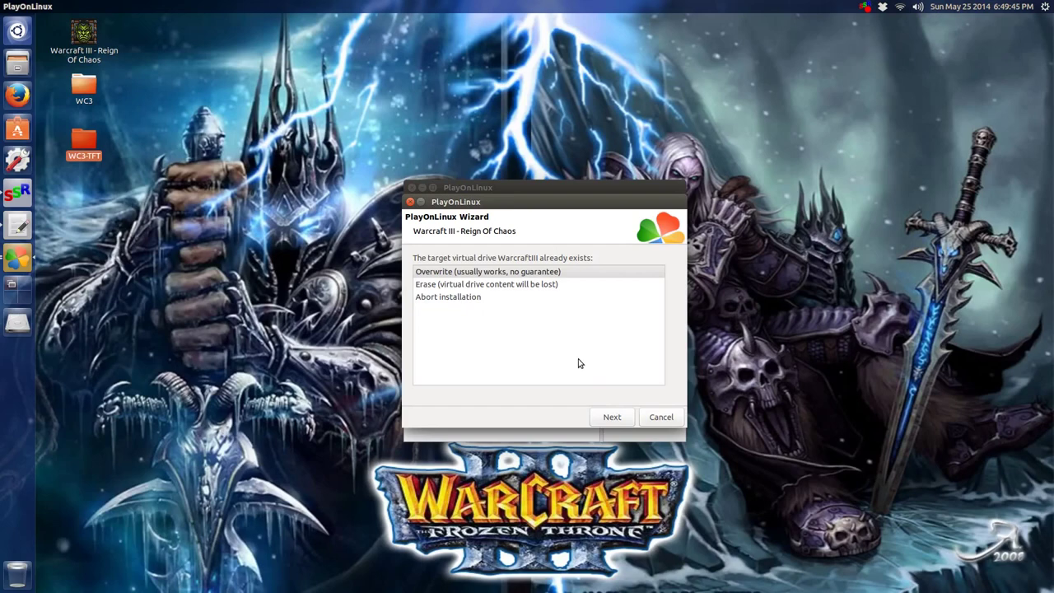
left_click(537, 272)
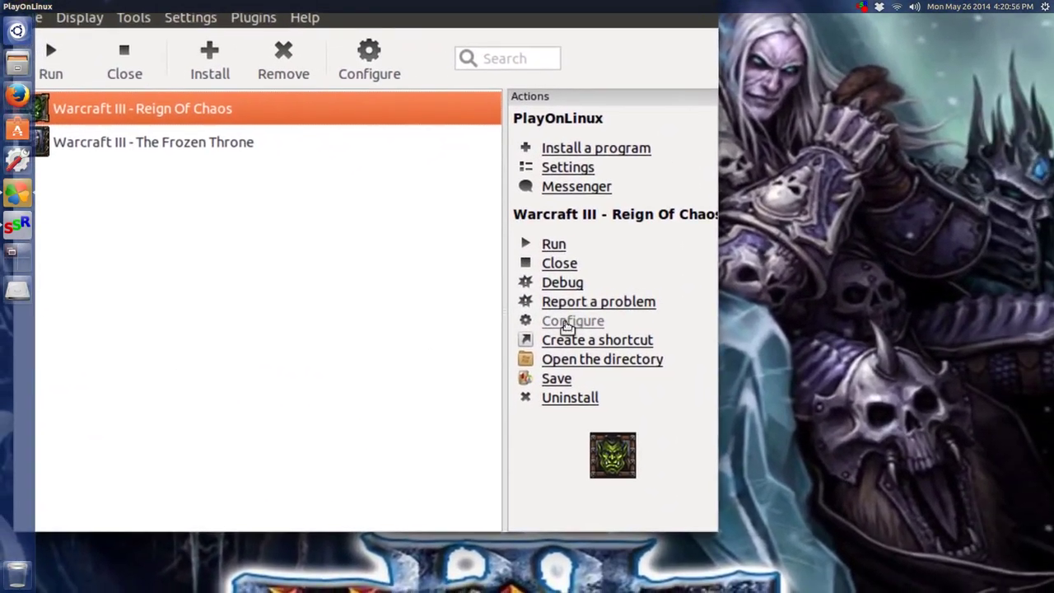
Open the Reign of Chaos configuration and check its arguments for -opengl and Wine's graphics settings for an emulated 1024 x 768 virtual desktop
left_click(596, 317)
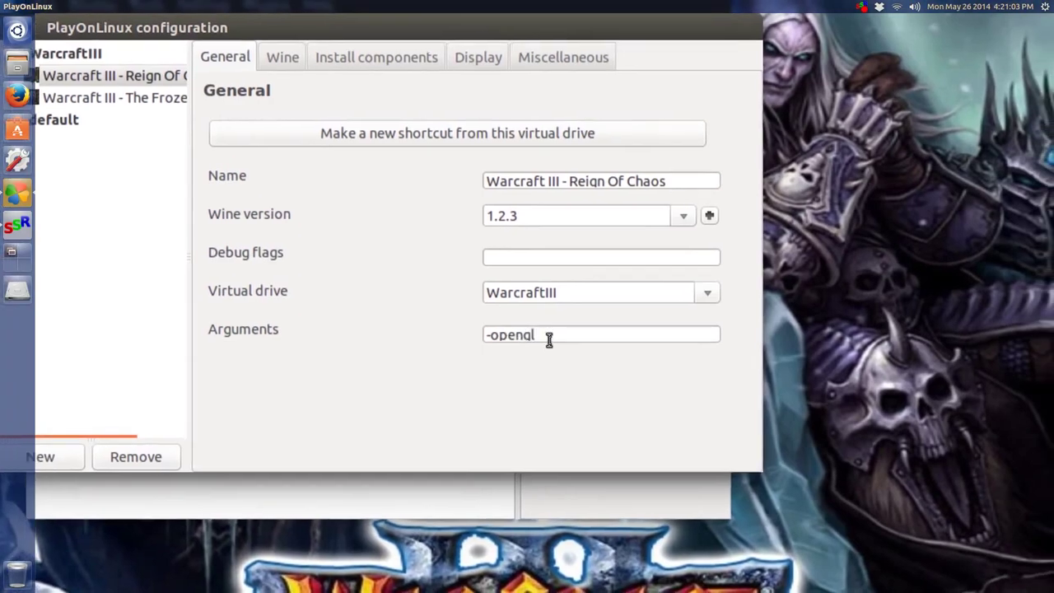
left_click(549, 339)
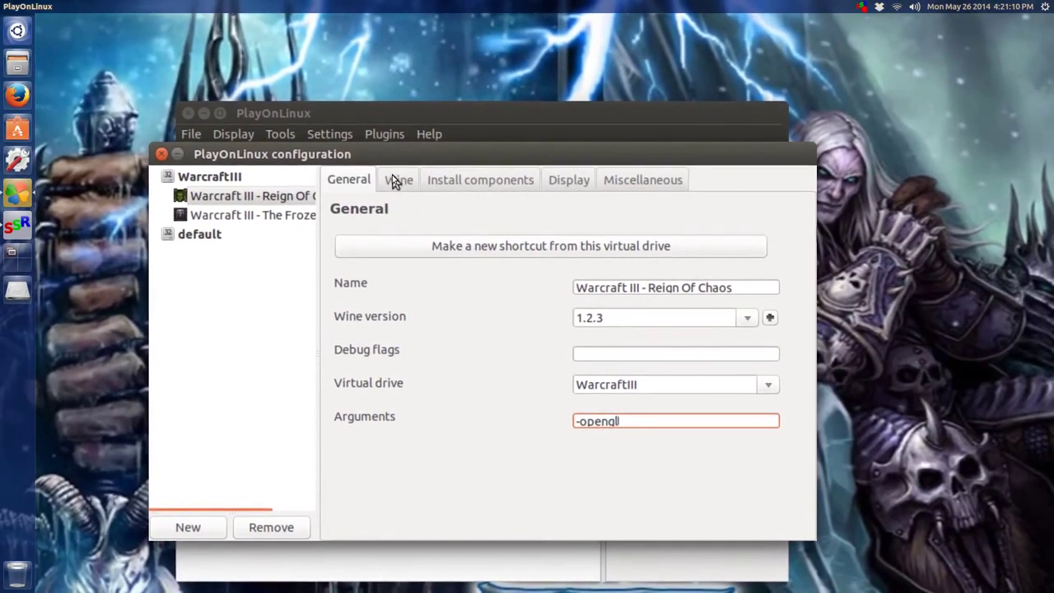
left_click(396, 180)
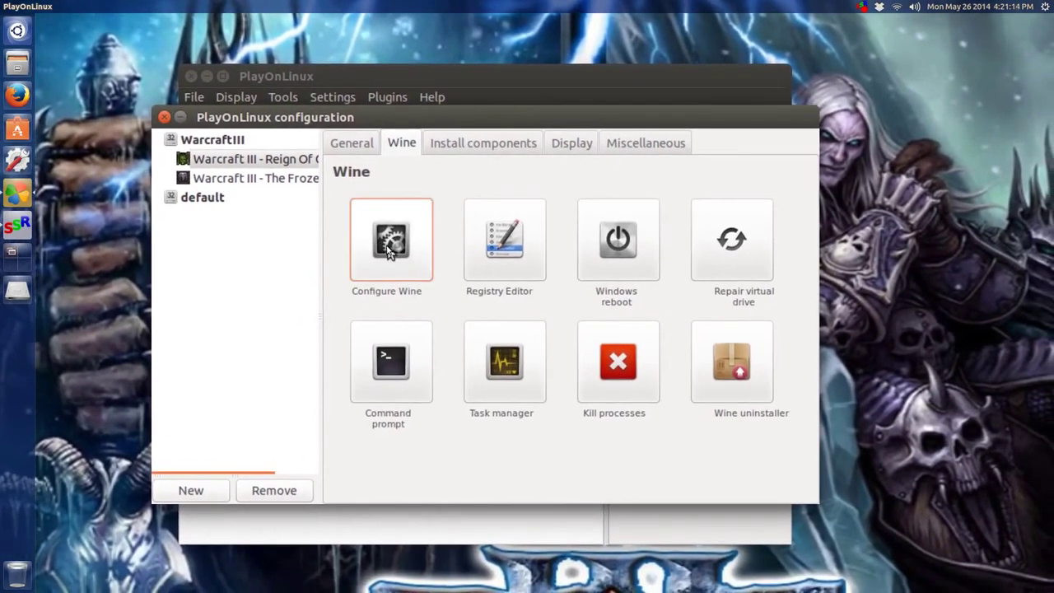
left_click(391, 251)
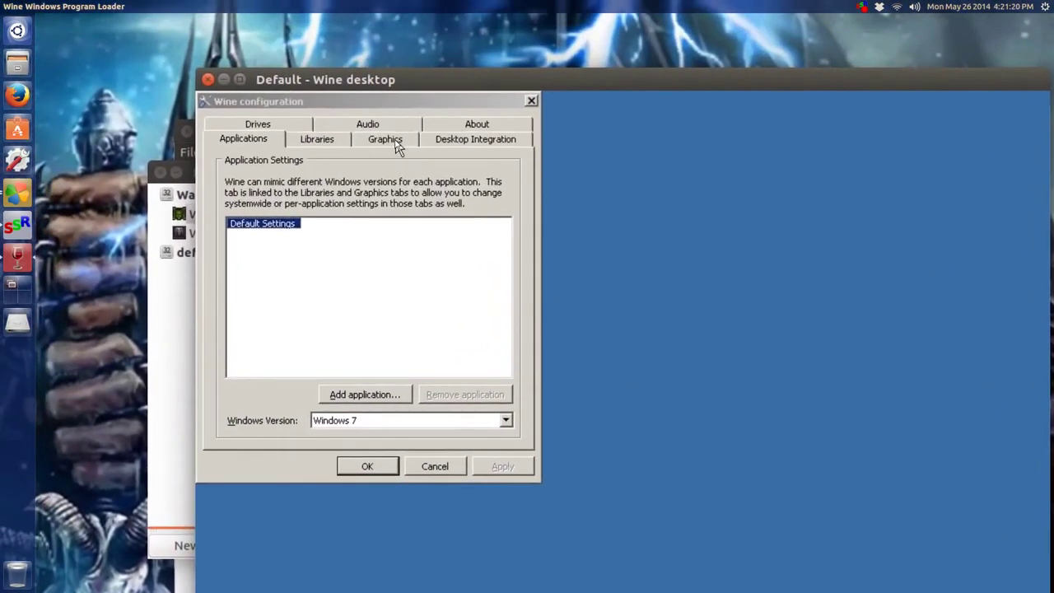
left_click(398, 144)
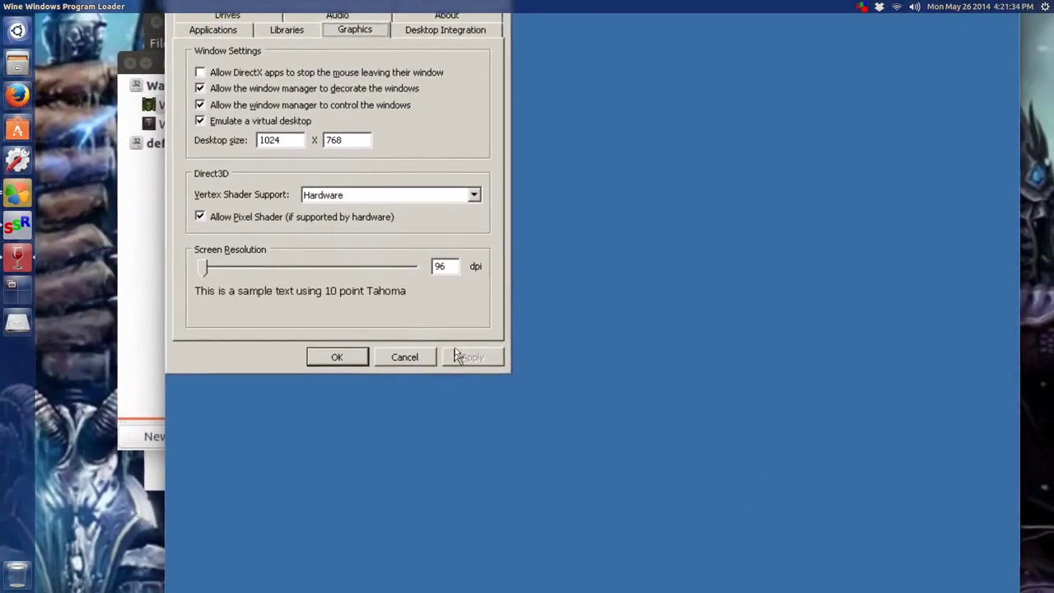
left_click(354, 358)
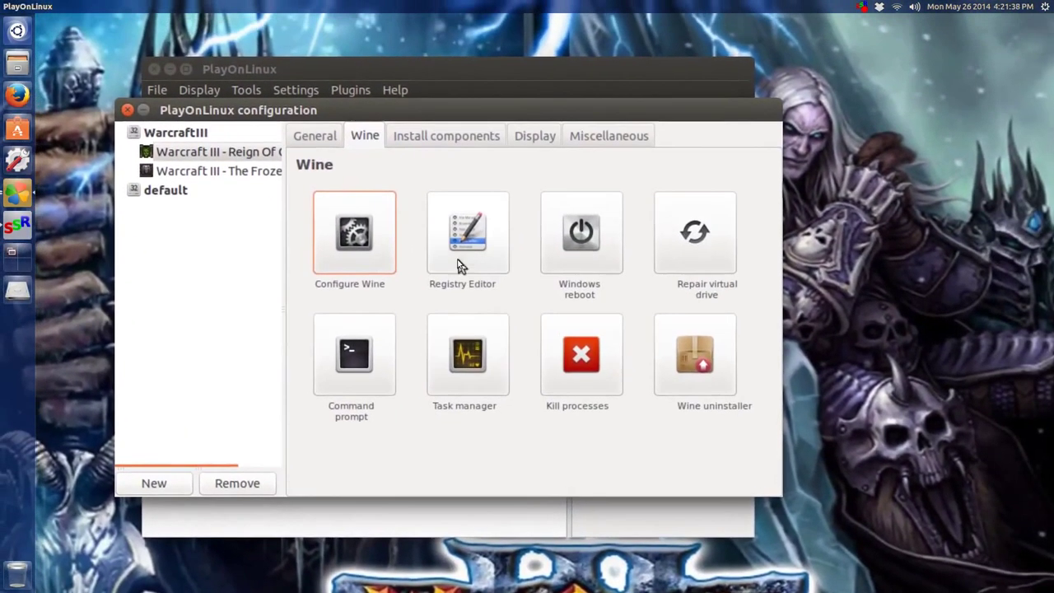
In the Registry Editor, set seenintromovie under Blizzard Entertainment\Warcraft III\Misc to 1 with the decimal base
left_click(462, 266)
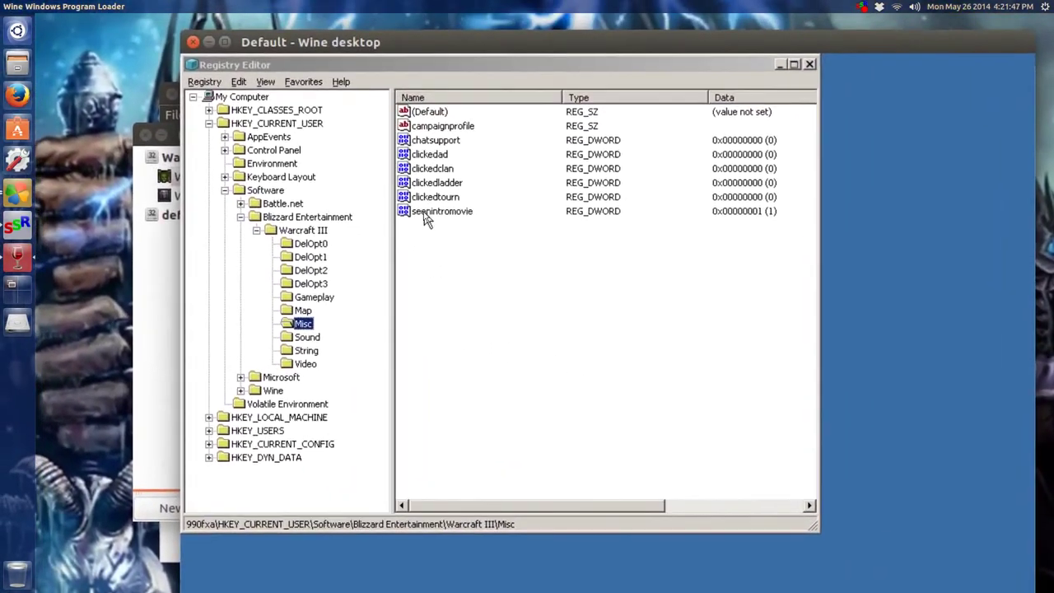
left_click(425, 214)
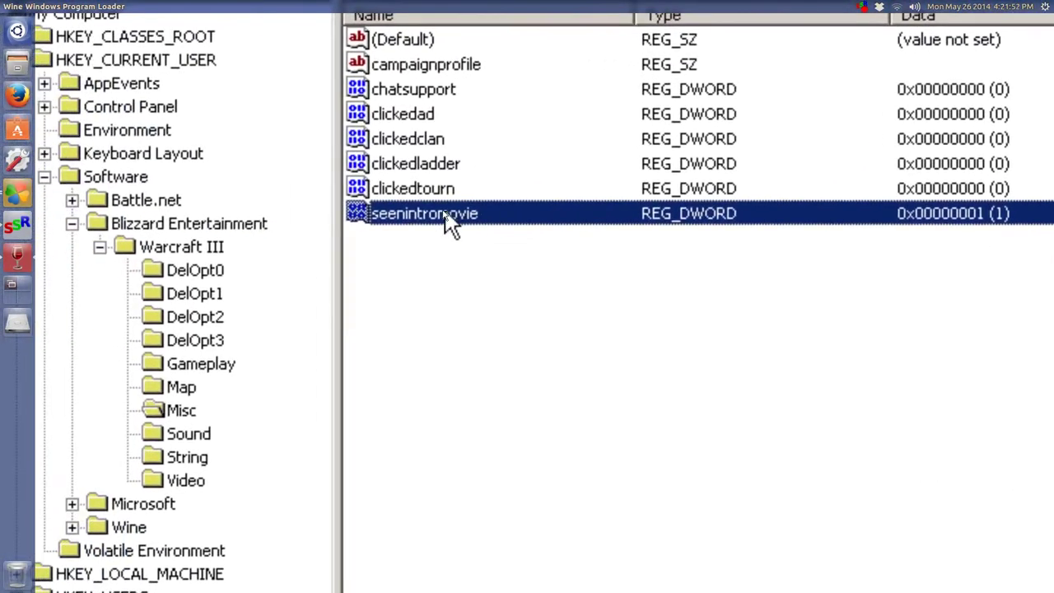
double_click(449, 222)
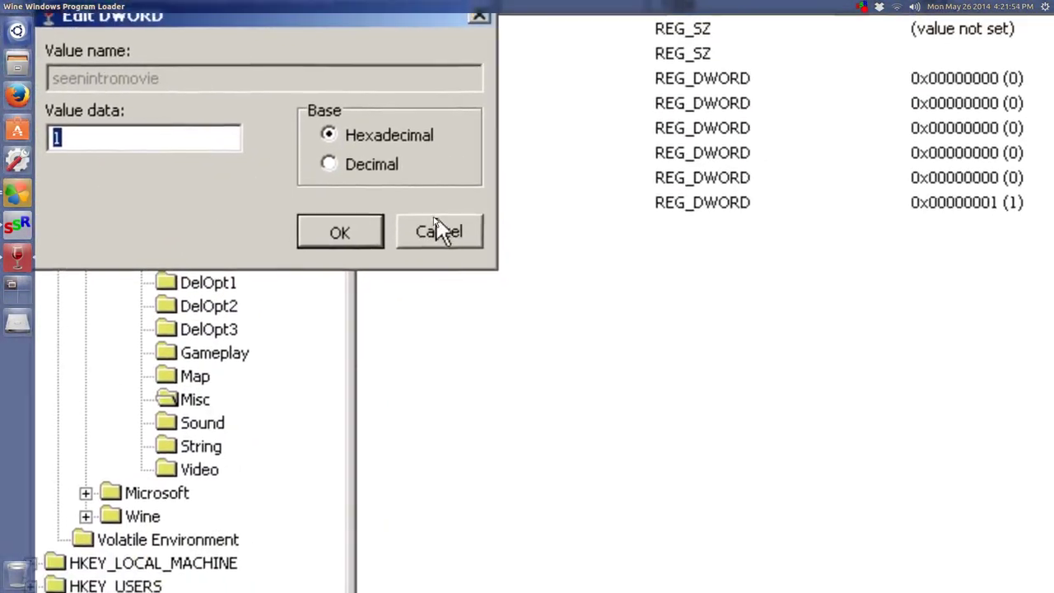
left_click(393, 199)
left_click(304, 188)
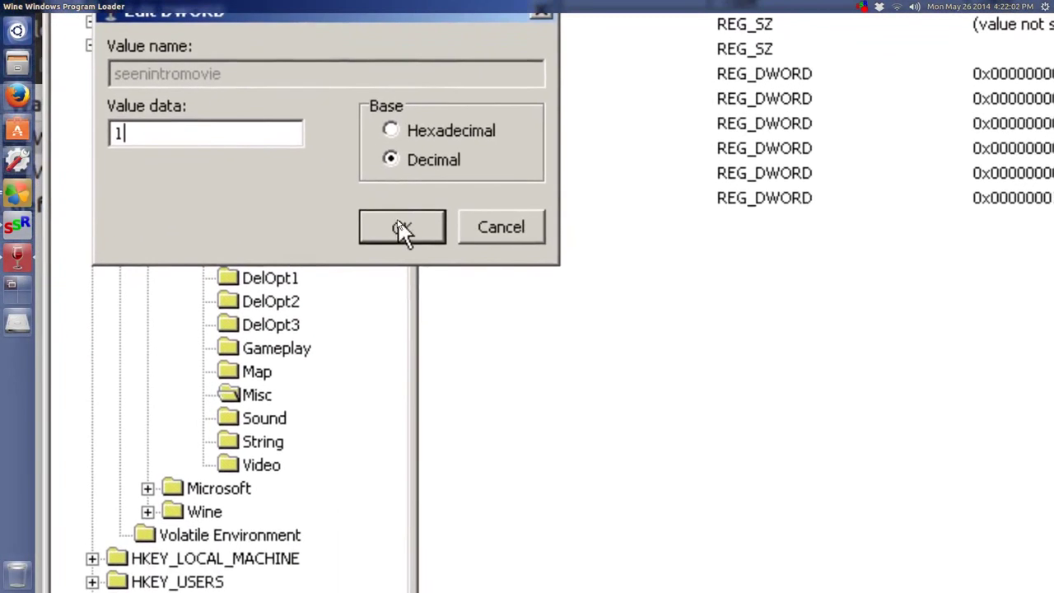
left_click(404, 228)
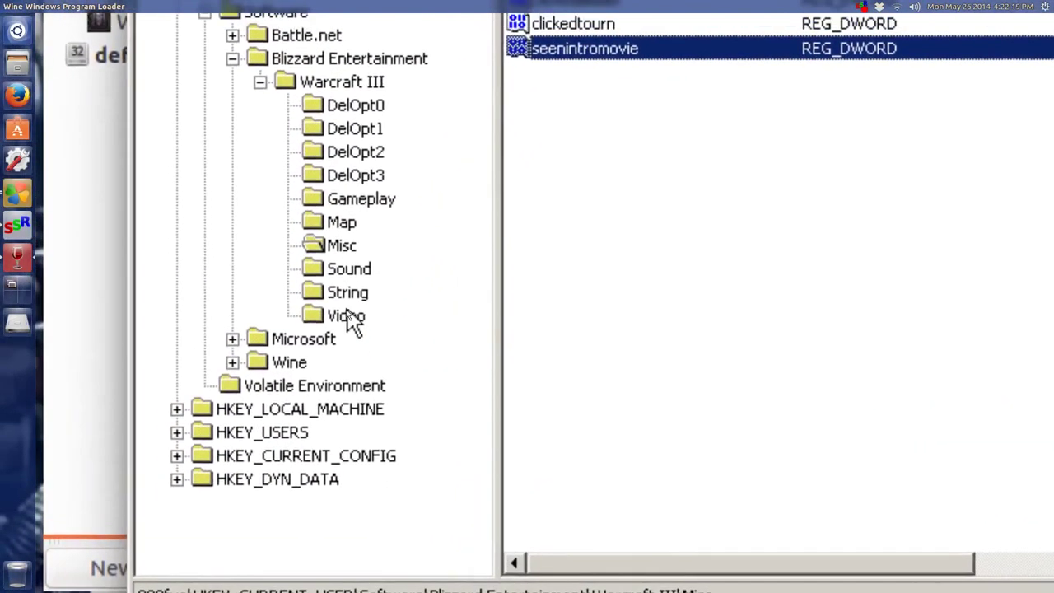
Check the reswidth and resheight entries in the Warcraft III Video registry key, viewing their values in decimal
left_click(330, 326)
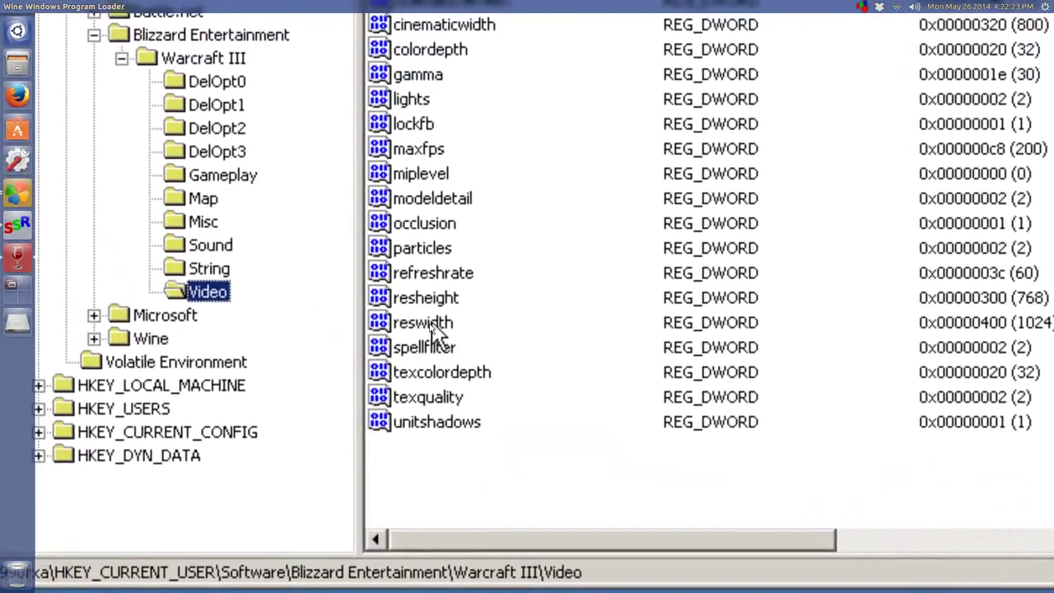
left_click(437, 327)
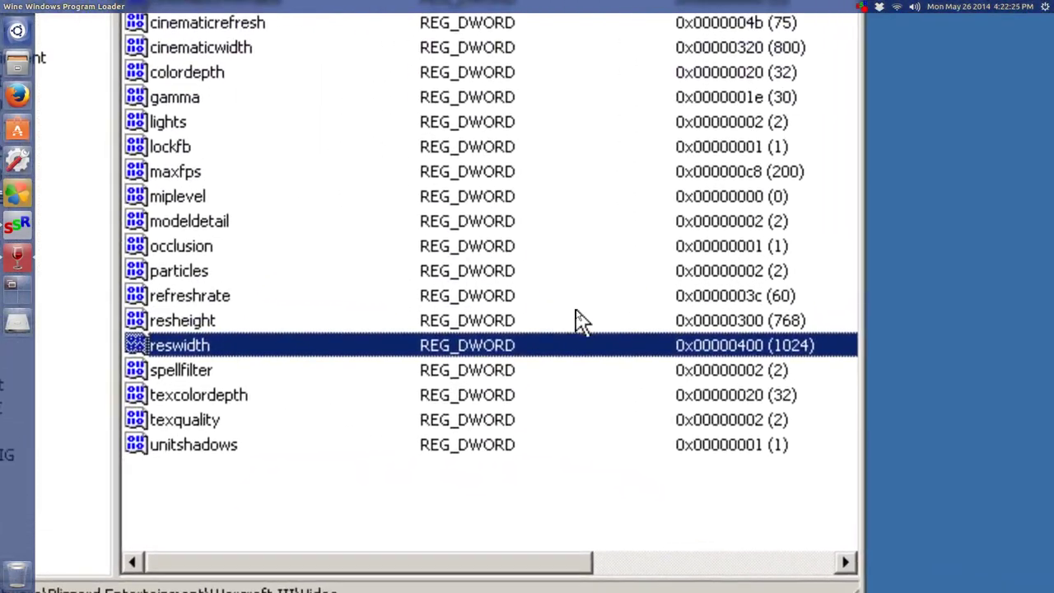
left_click(580, 321)
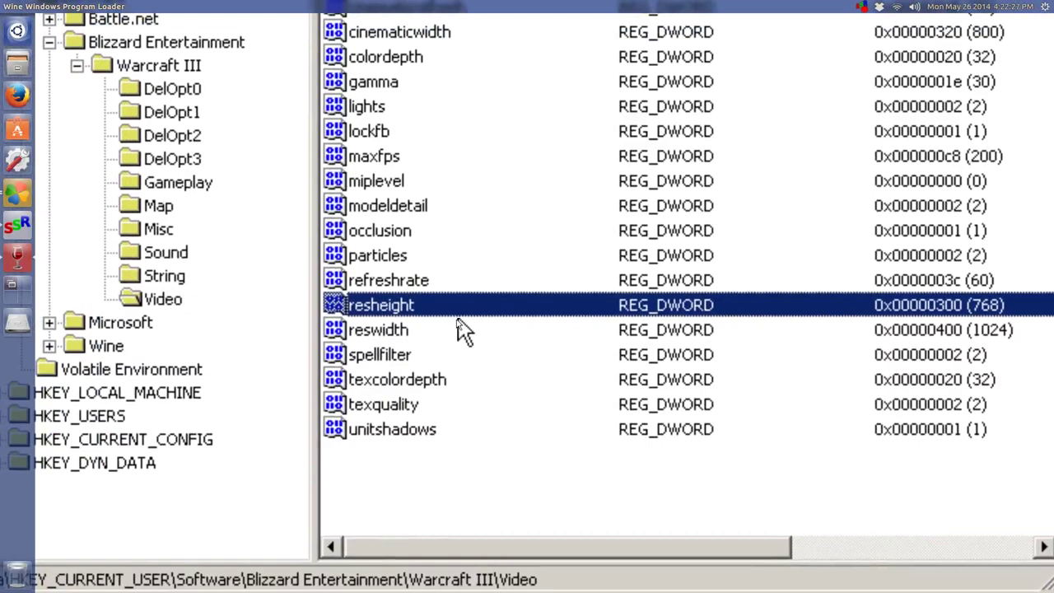
left_click(464, 332)
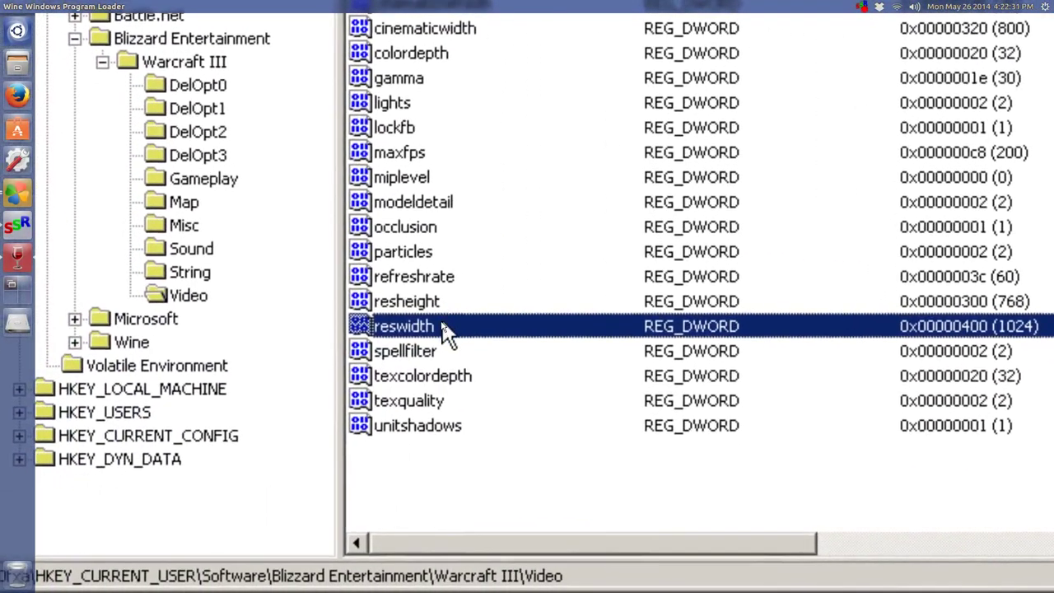
double_click(445, 330)
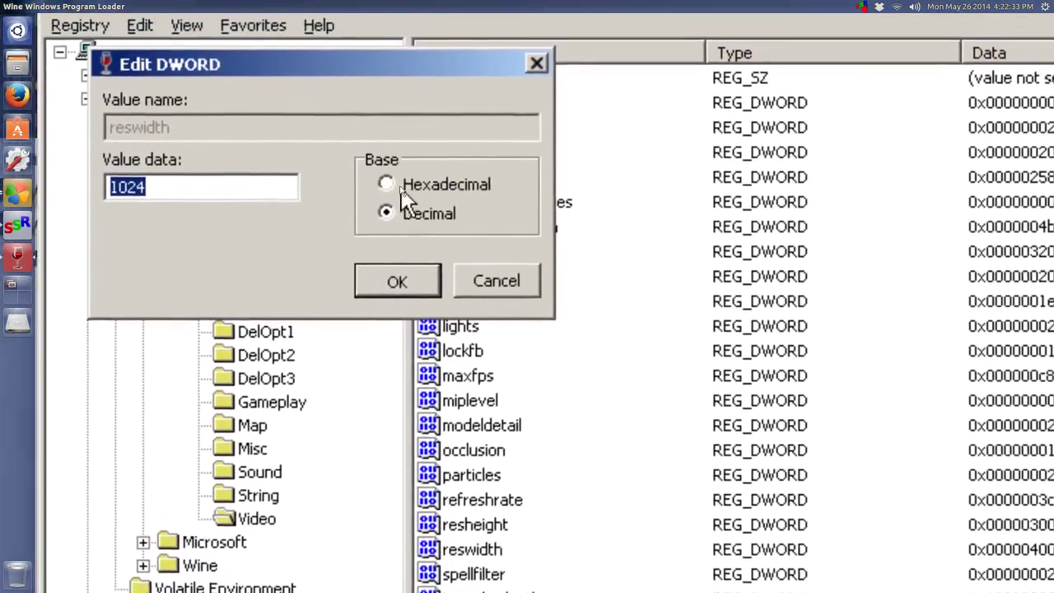
left_click(401, 189)
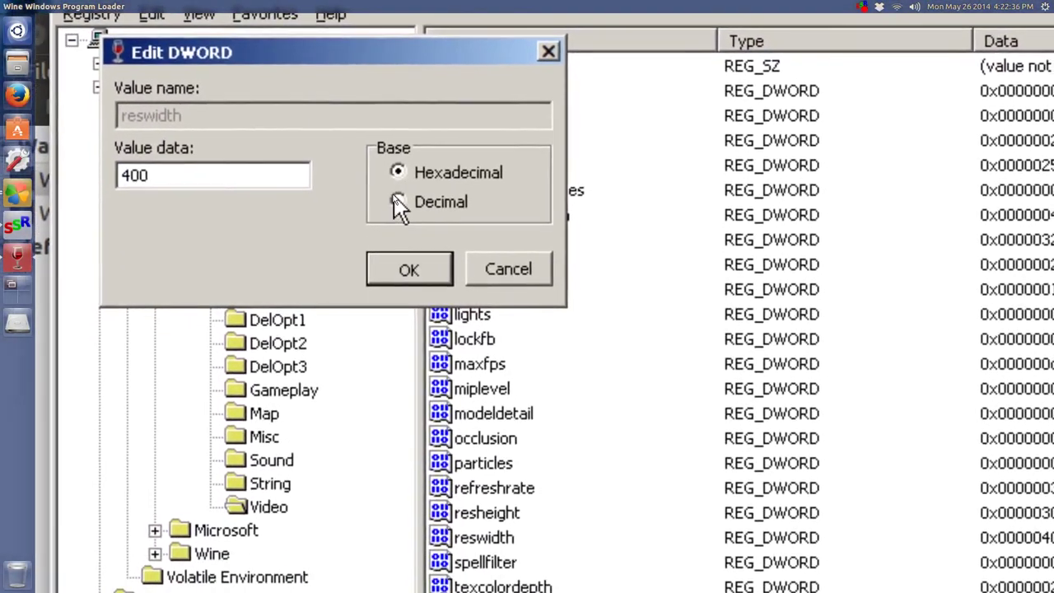
left_click(401, 218)
left_click(194, 194)
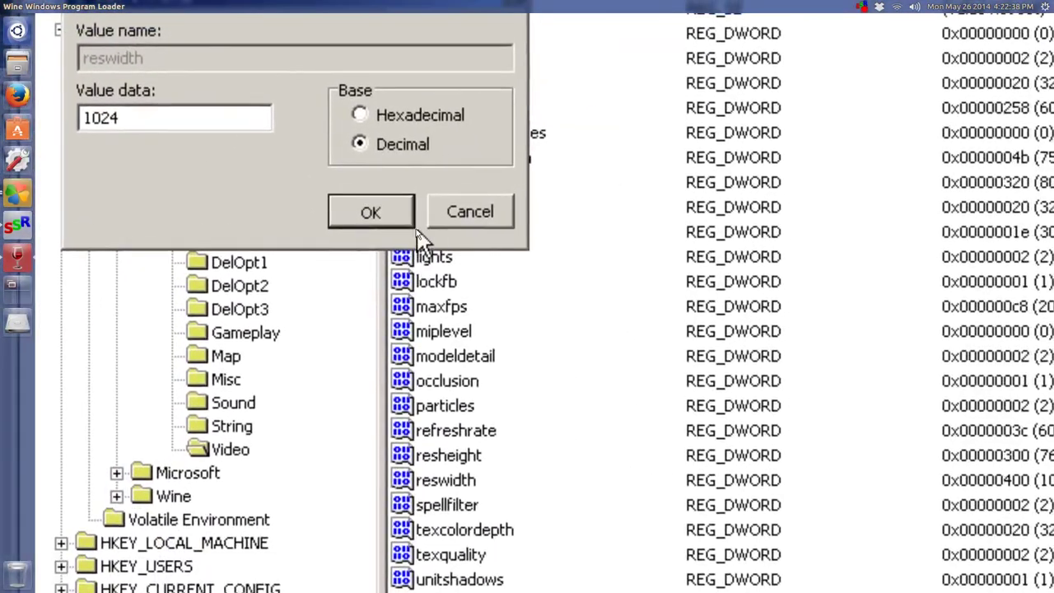
left_click(460, 206)
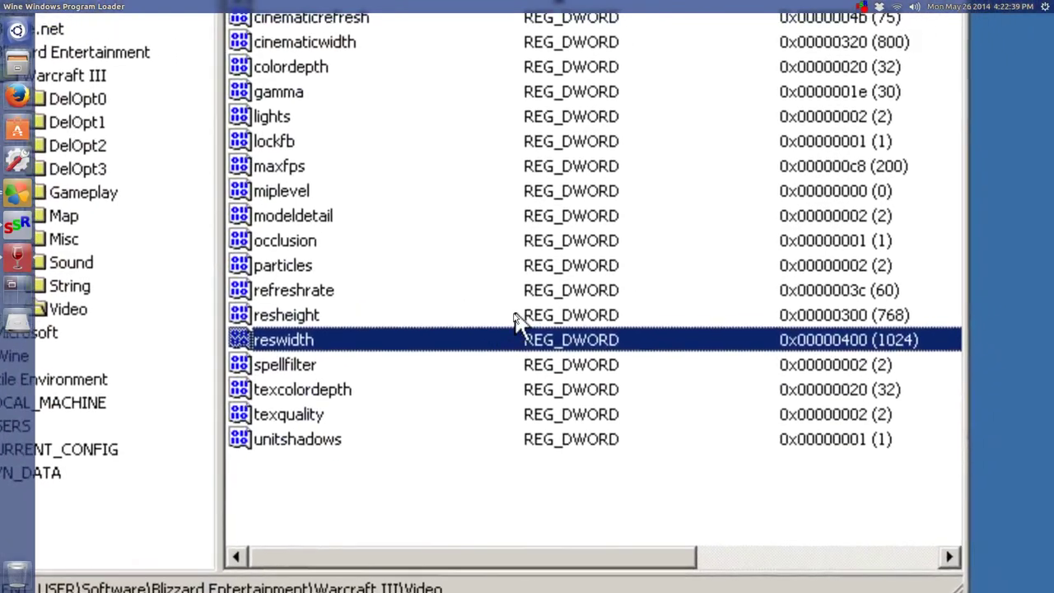
double_click(515, 317)
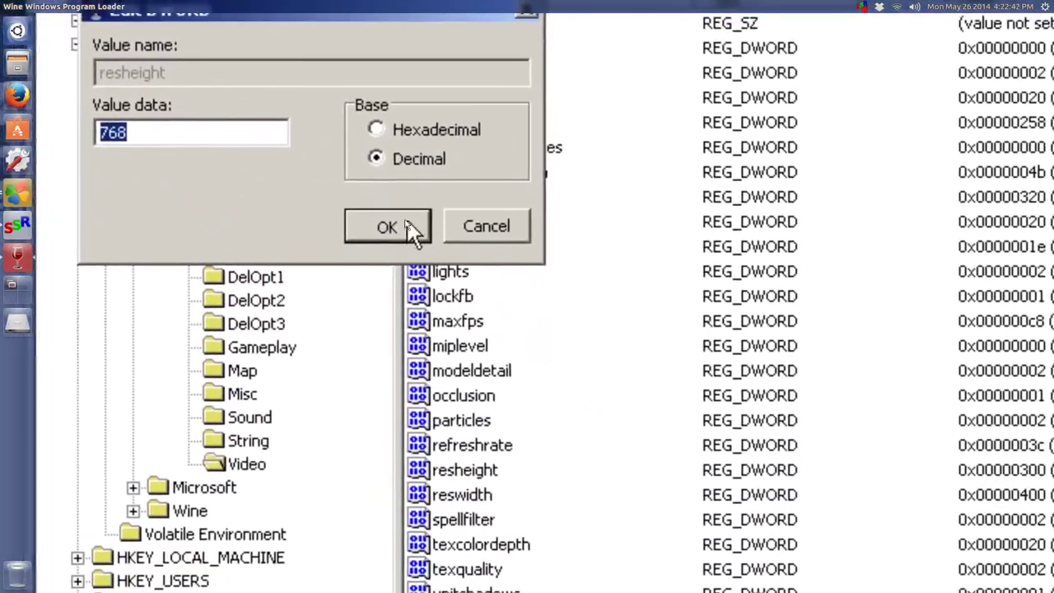
left_click(439, 277)
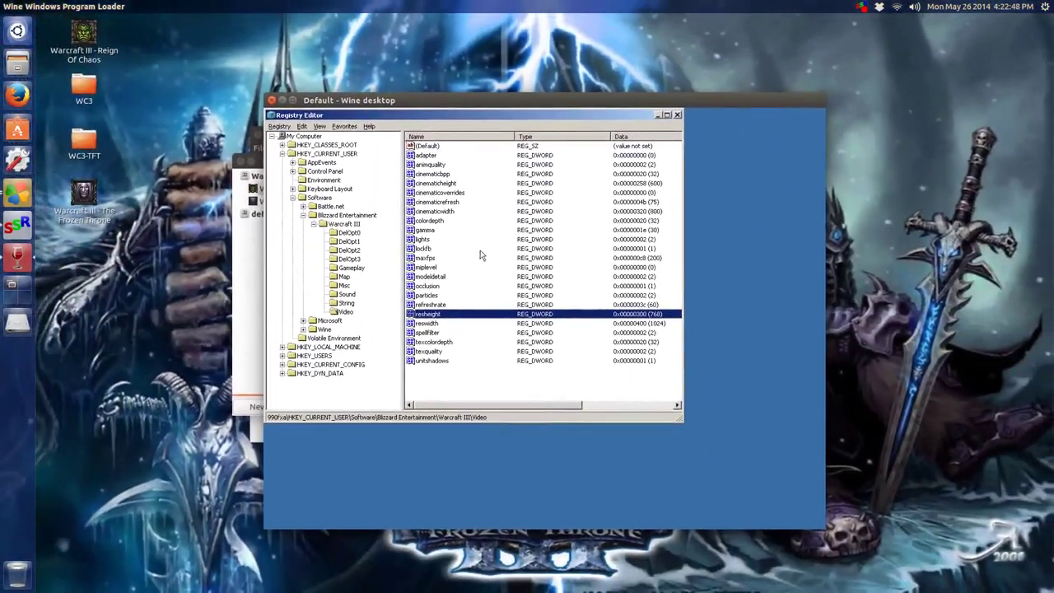
Close the Registry Editor, run a Windows reboot for the Reign of Chaos virtual drive and close the configuration window
left_click(677, 115)
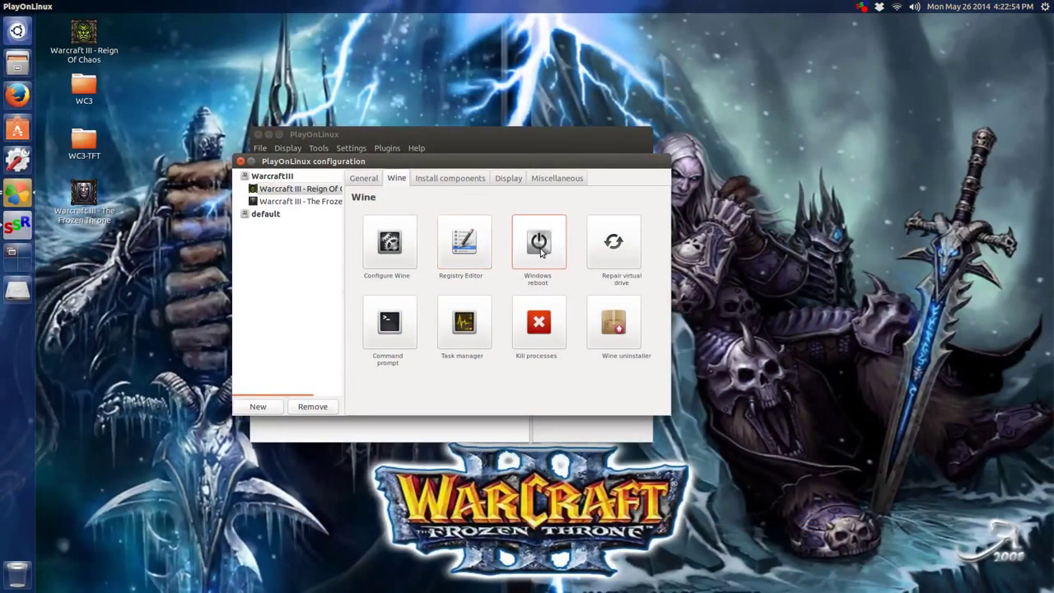
left_click(540, 248)
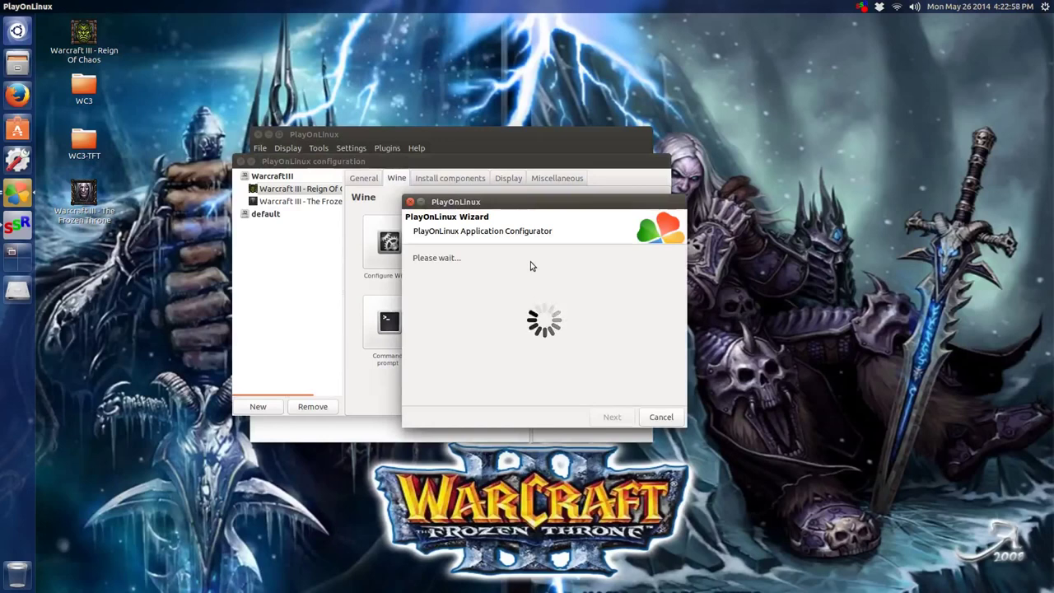
left_click(239, 162)
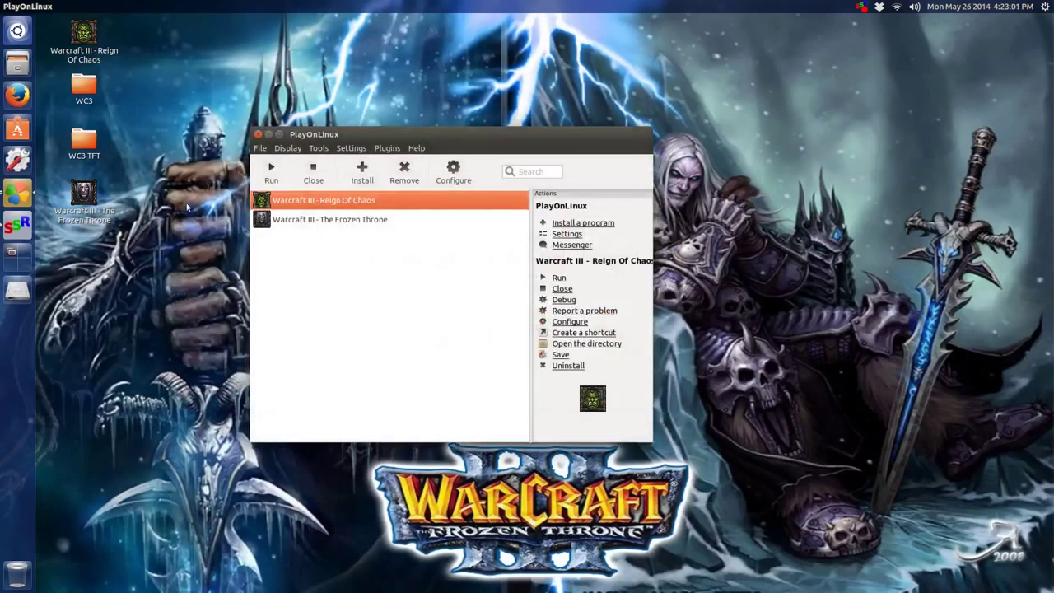
In Files, open PlayOnLinux's virtual drives and browse to the Movies folder in WarcraftIII/drive_c/Program Files/Warcraft III
left_click(18, 63)
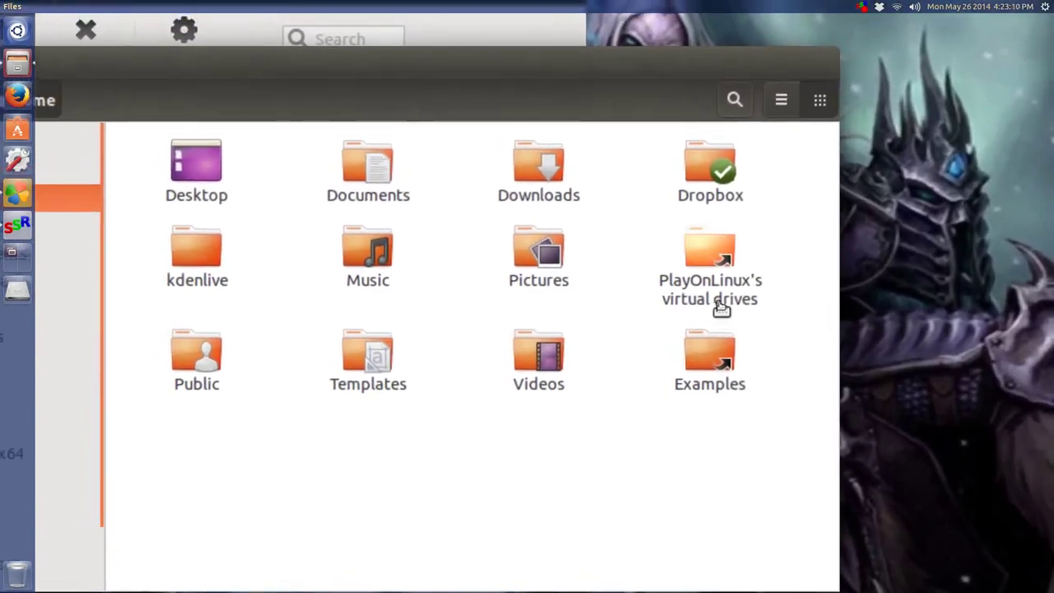
double_click(718, 310)
double_click(560, 253)
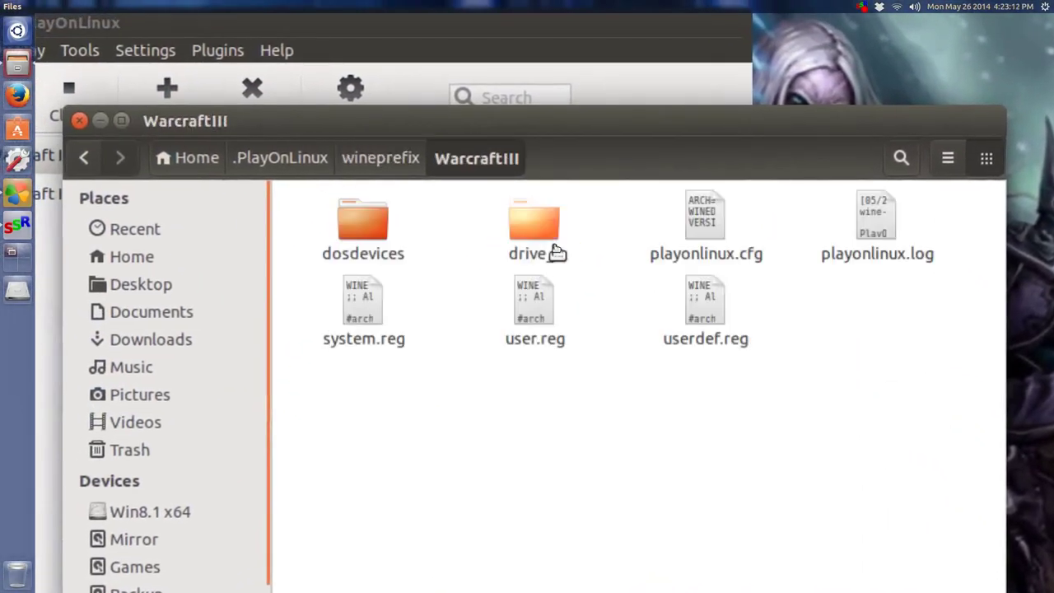
double_click(557, 252)
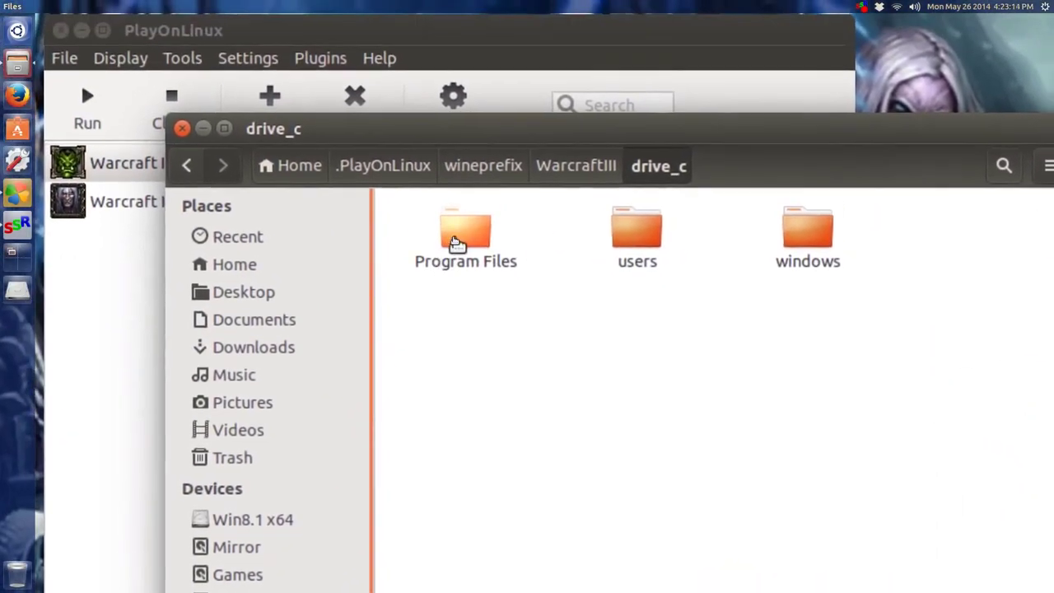
double_click(465, 216)
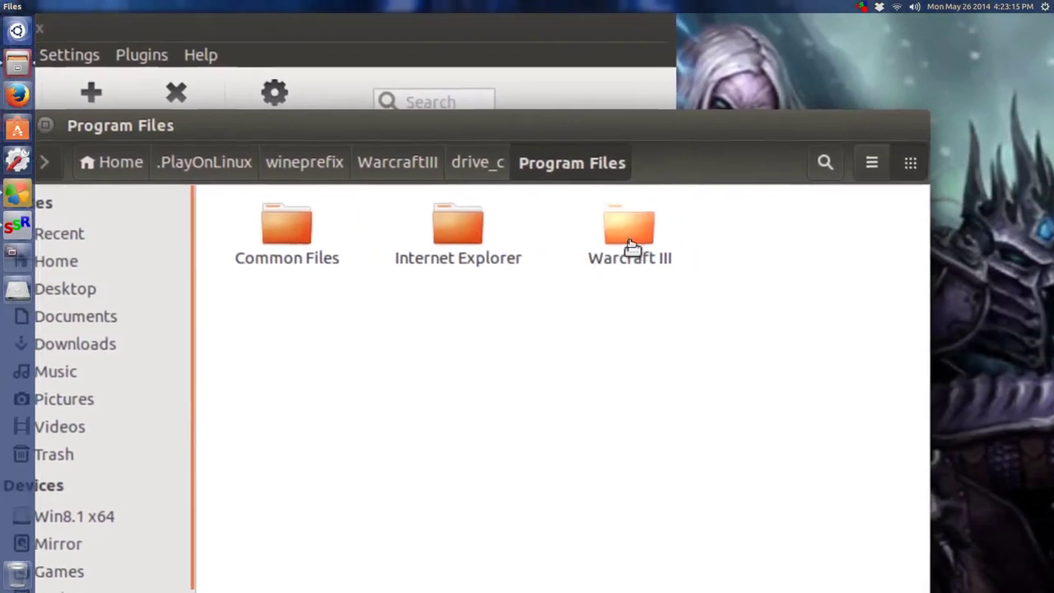
double_click(631, 238)
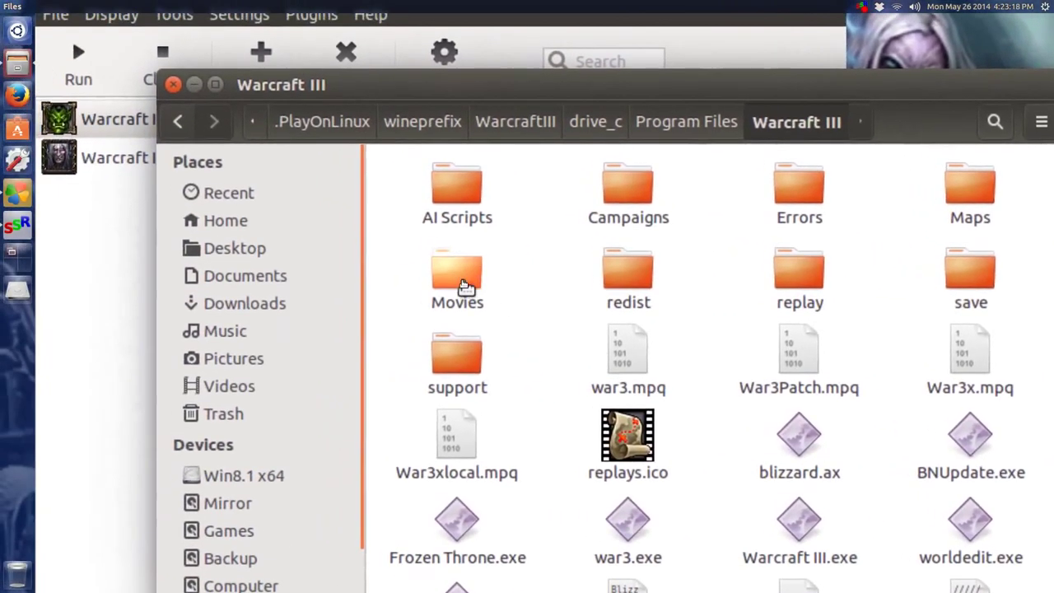
double_click(231, 276)
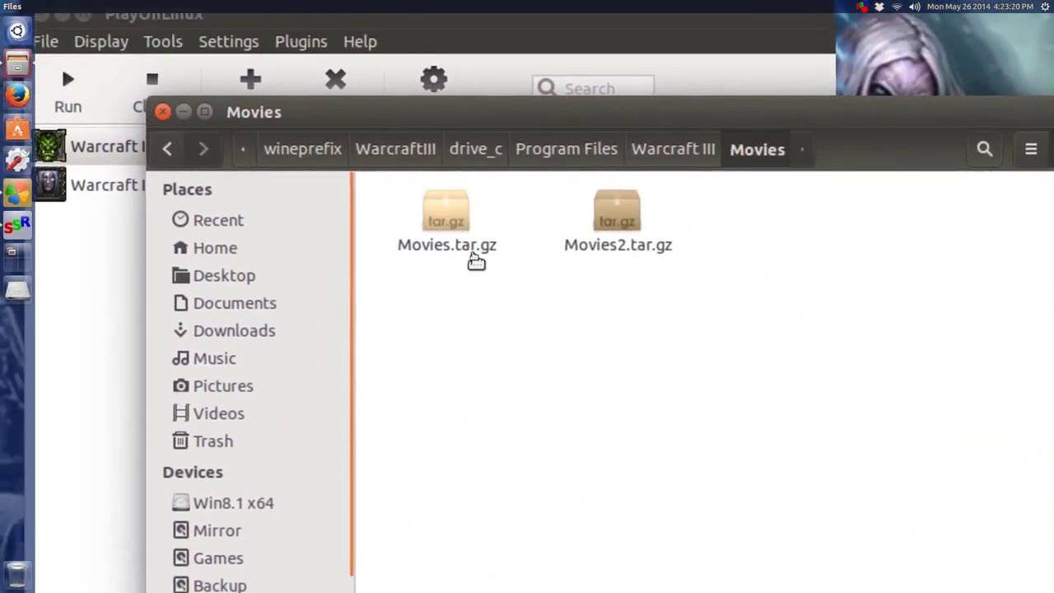
View the contents of the Movies.tar.gz and Movies2.tar.gz archives, closing each one and the Movies folder
double_click(395, 207)
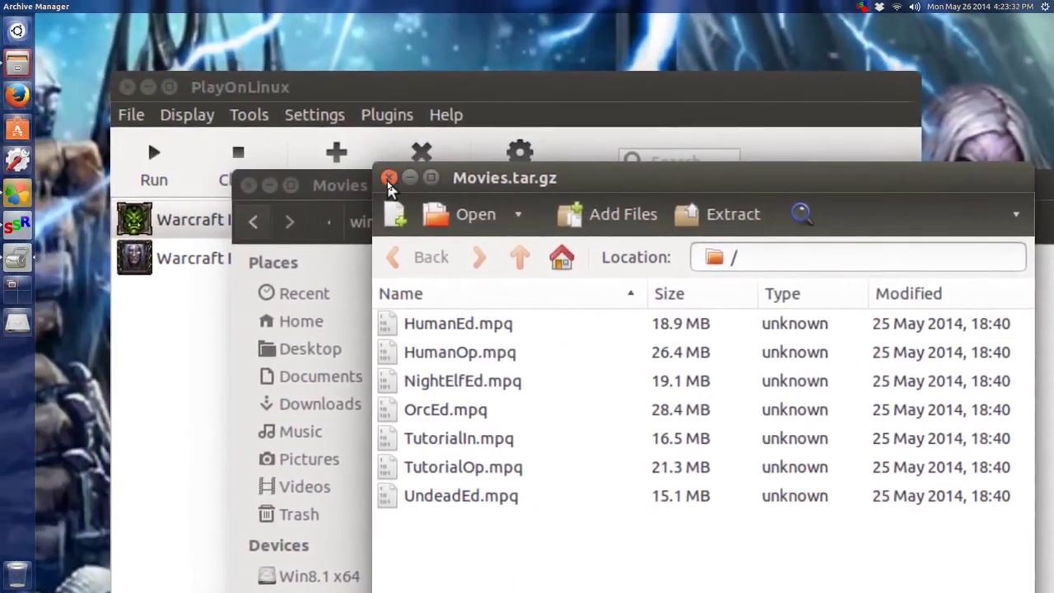
left_click(332, 116)
double_click(534, 180)
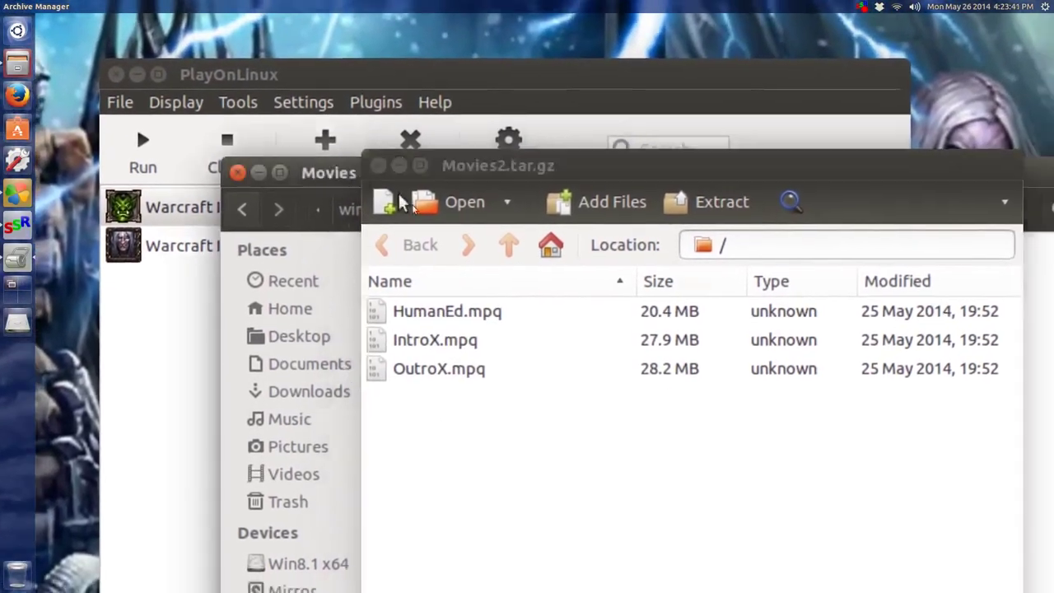
left_click(390, 183)
left_click(558, 328)
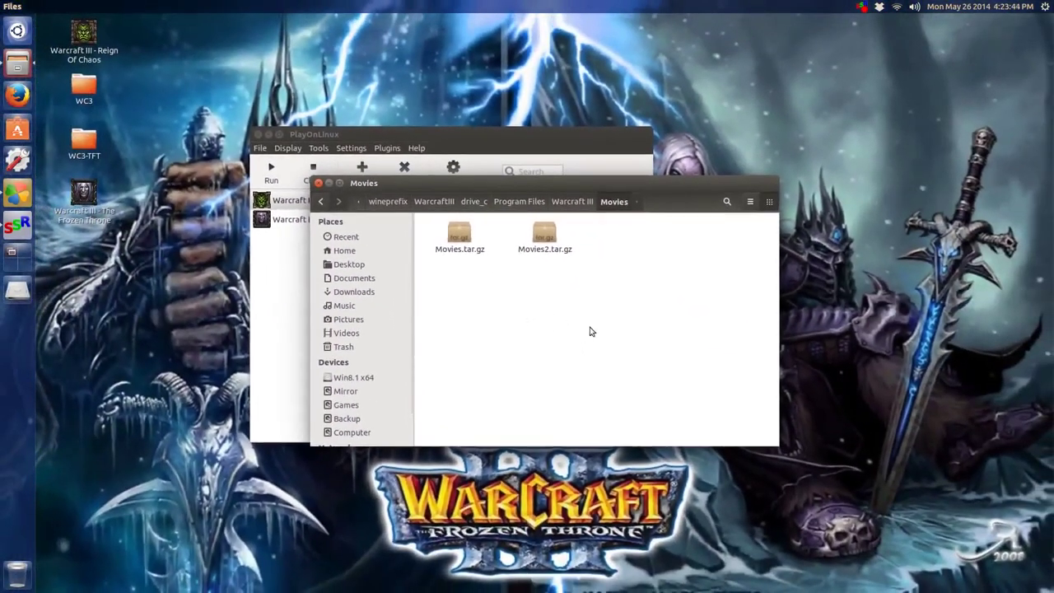
left_click(318, 183)
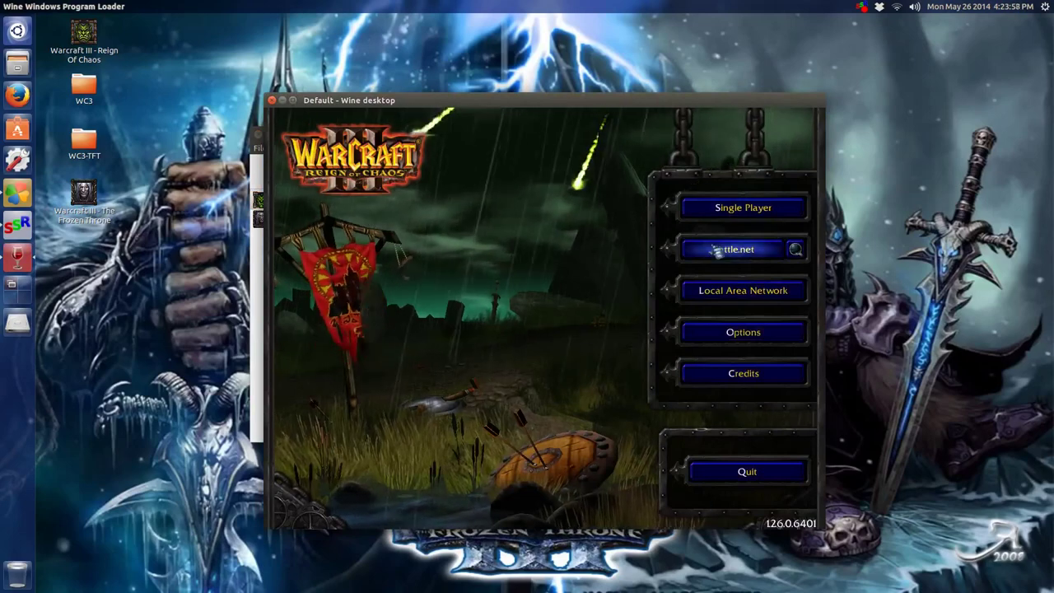
In Warcraft III Reign of Chaos, review the resolution and detail settings in the video options and accept them
left_click(724, 332)
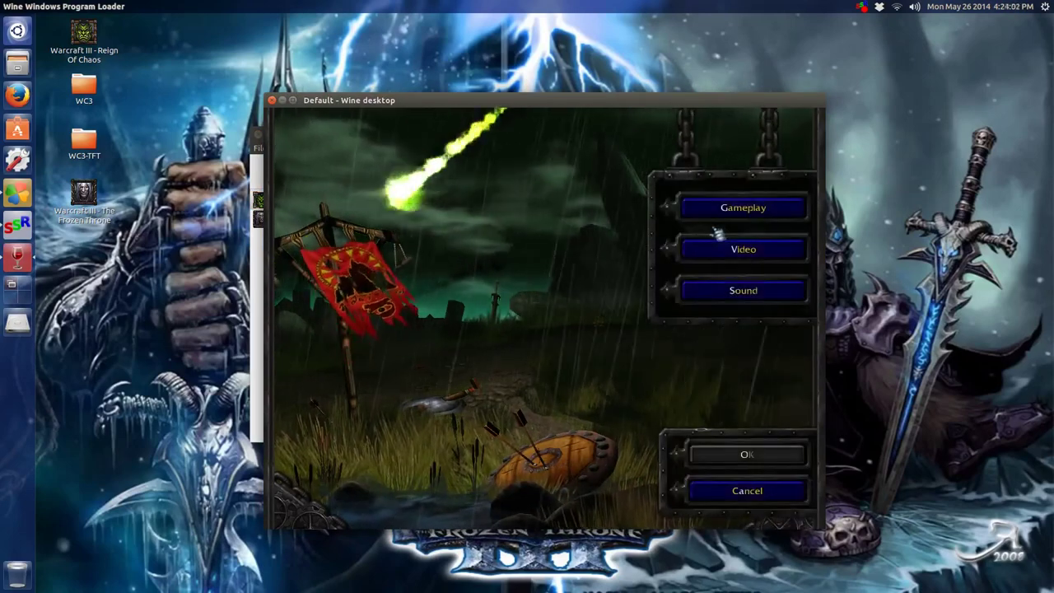
left_click(737, 255)
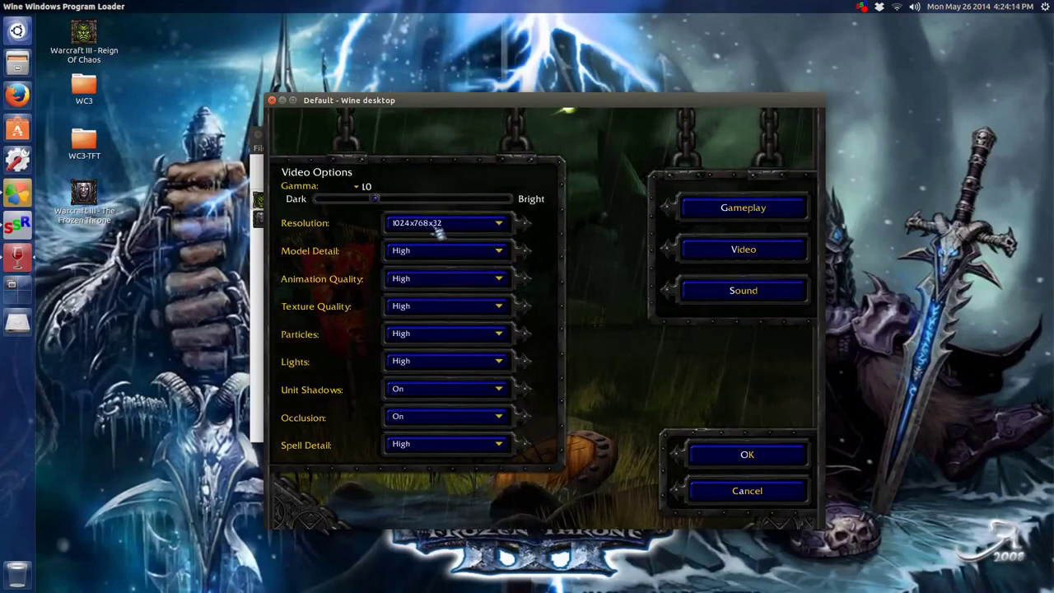
left_click(720, 458)
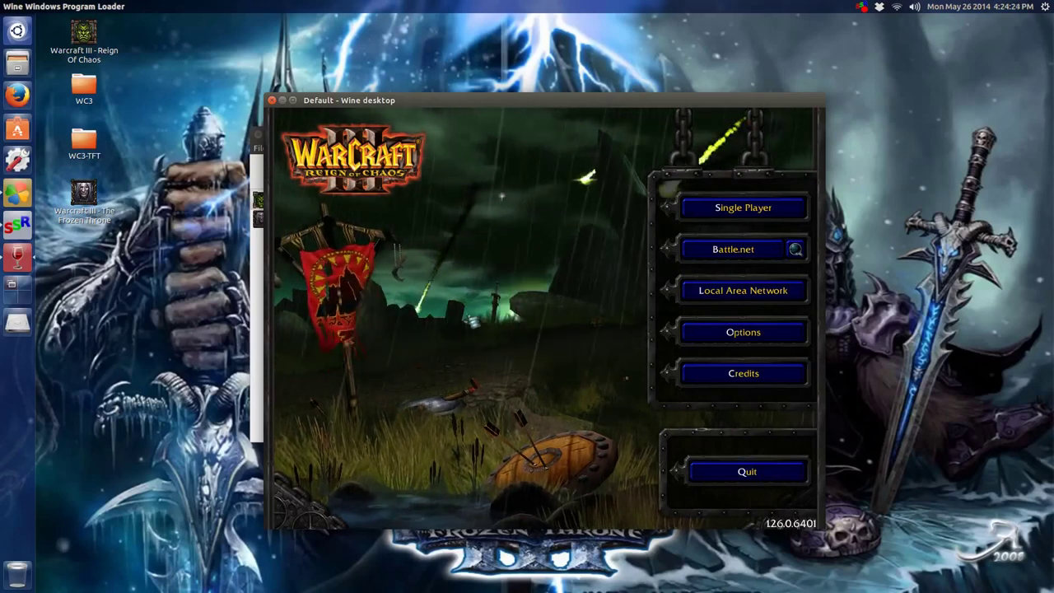
Open the single-player prologue campaign Exodus of the Horde and play its introduction, The Prophecy
left_click(724, 219)
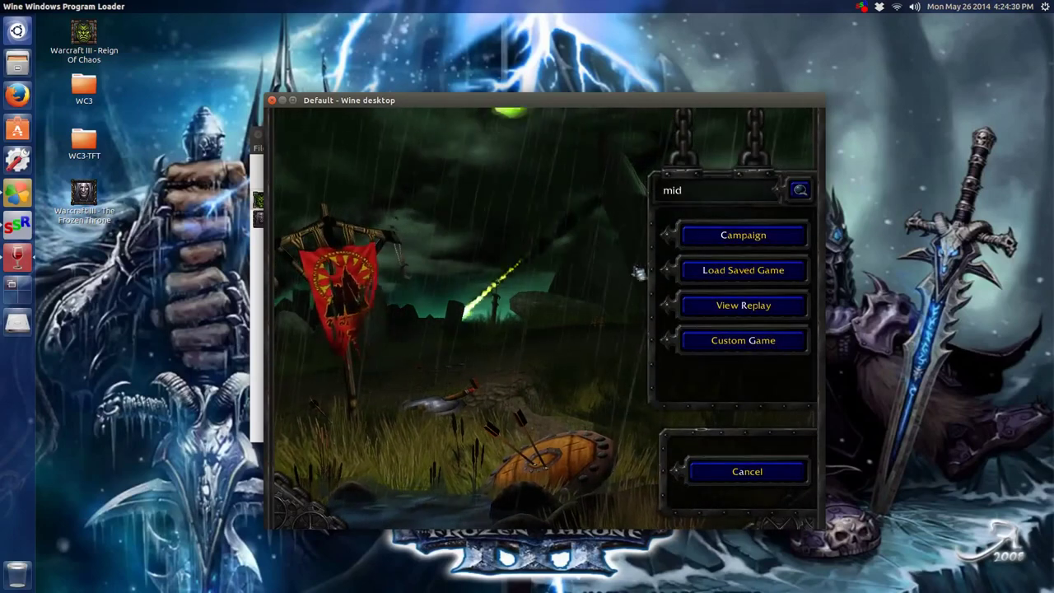
left_click(716, 237)
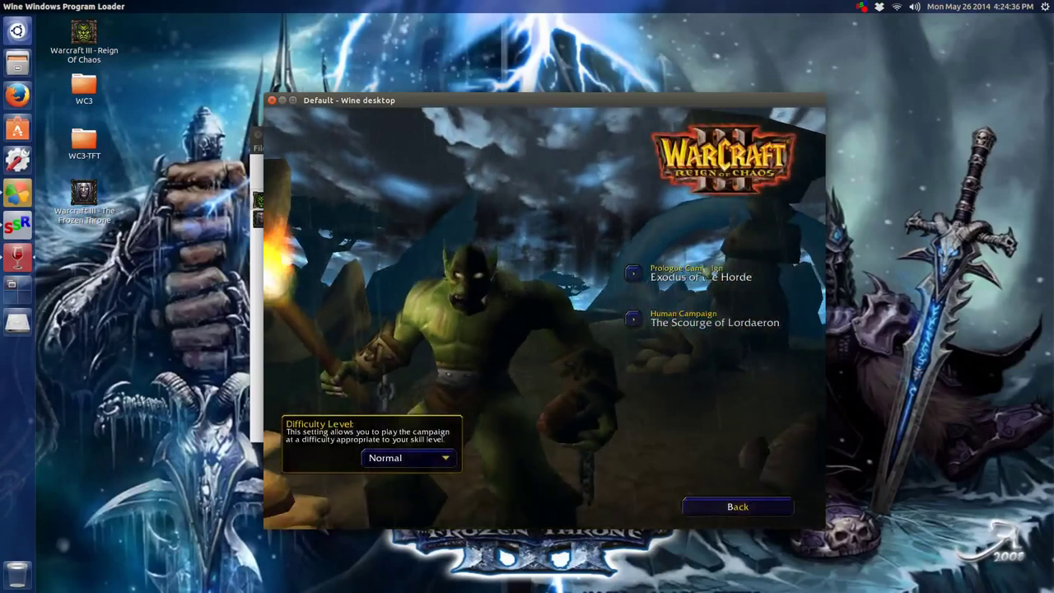
left_click(684, 276)
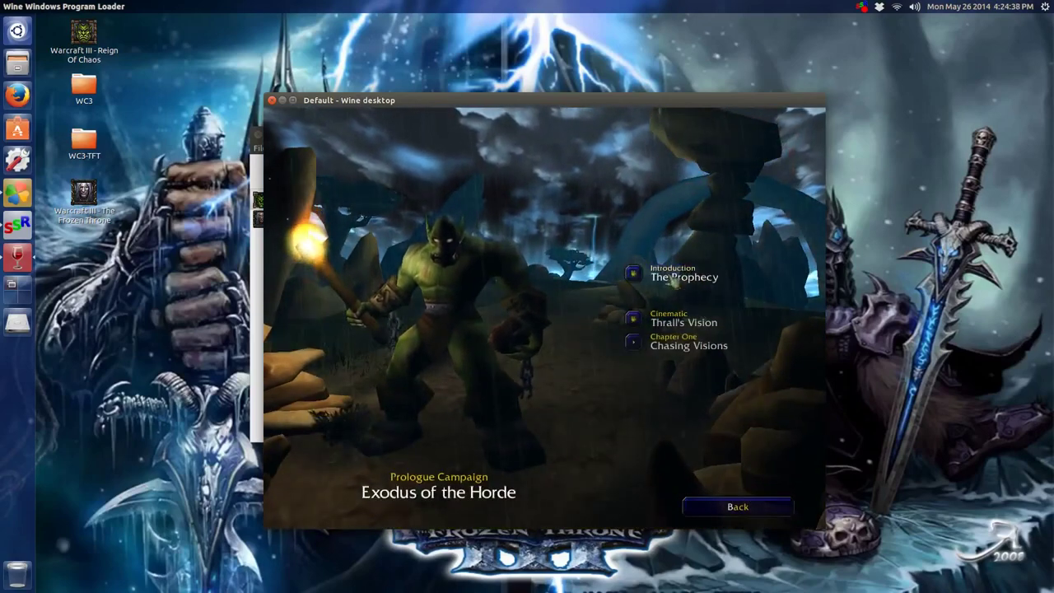
left_click(673, 280)
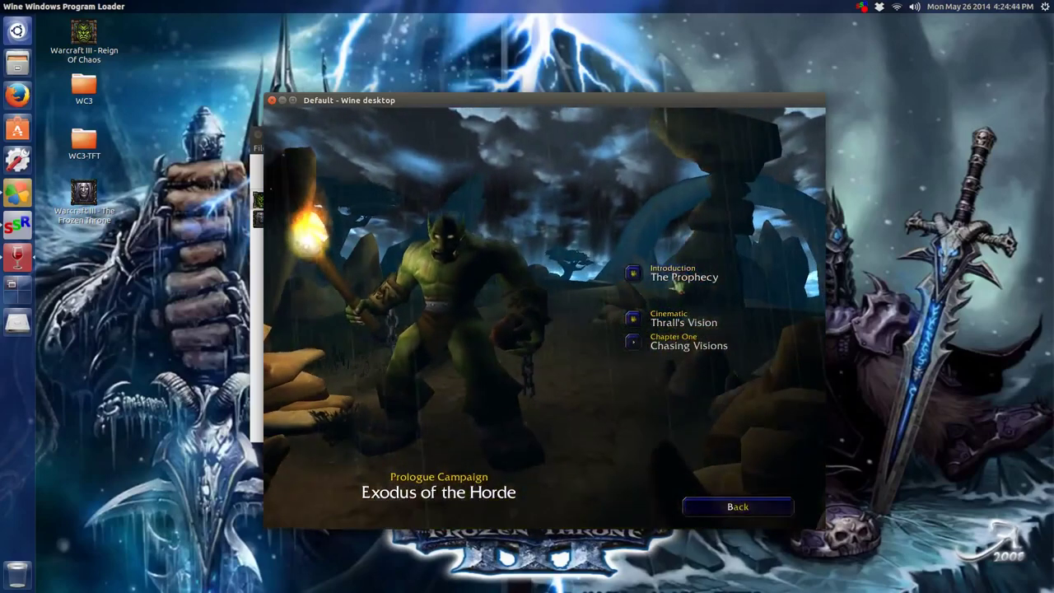
Play the Thrall's Vision cinematic in the prologue campaign and return to the campaign list
left_click(628, 321)
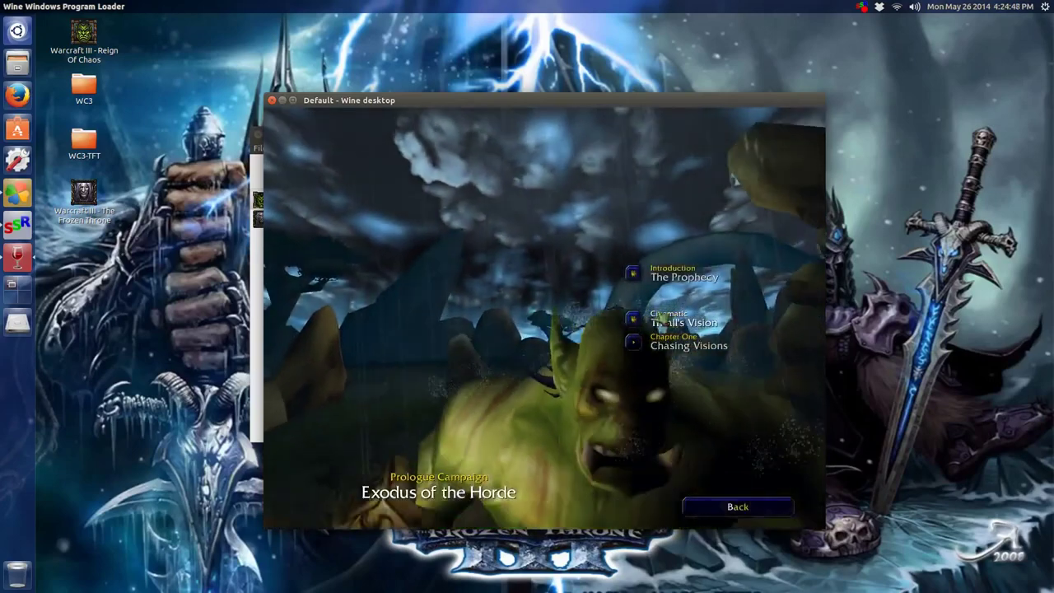
left_click(737, 506)
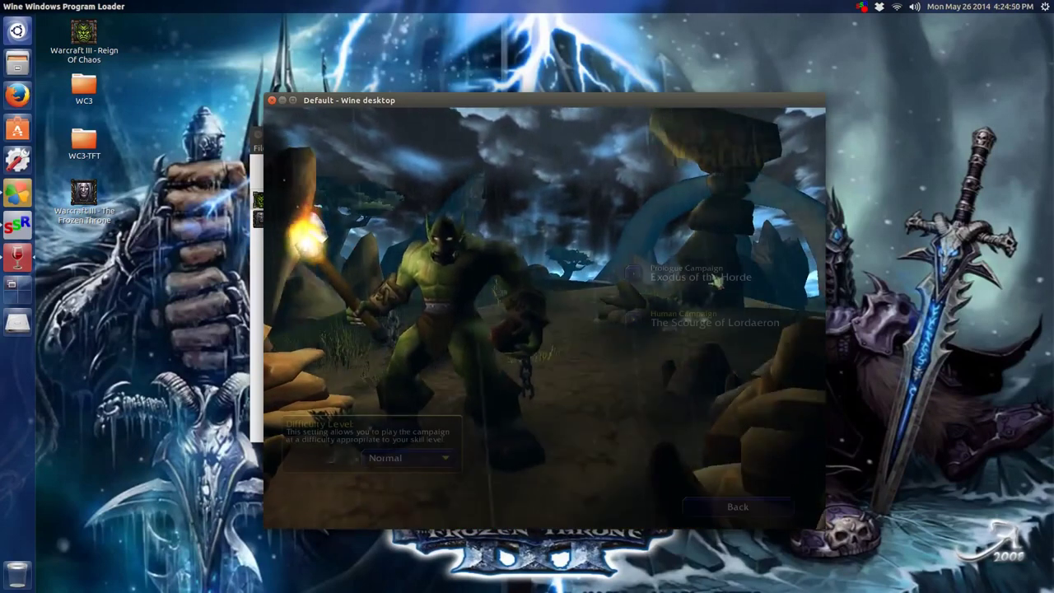
Skip ahead to the Human campaign The Scourge of Lordaeron and start The Defense of Strahnbrad, skipping its opening cutscene
left_click(696, 323)
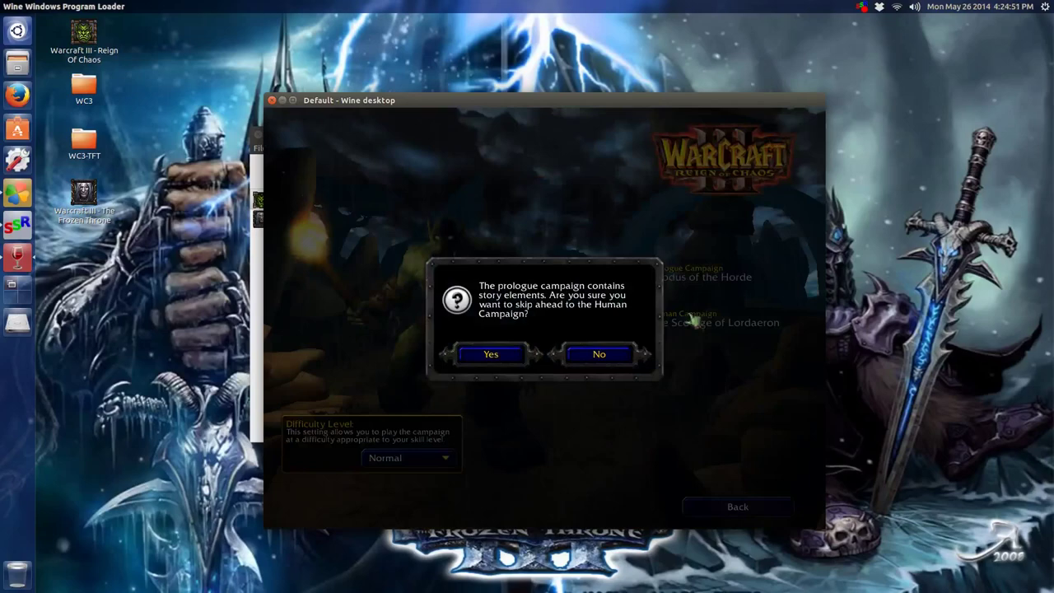
left_click(490, 355)
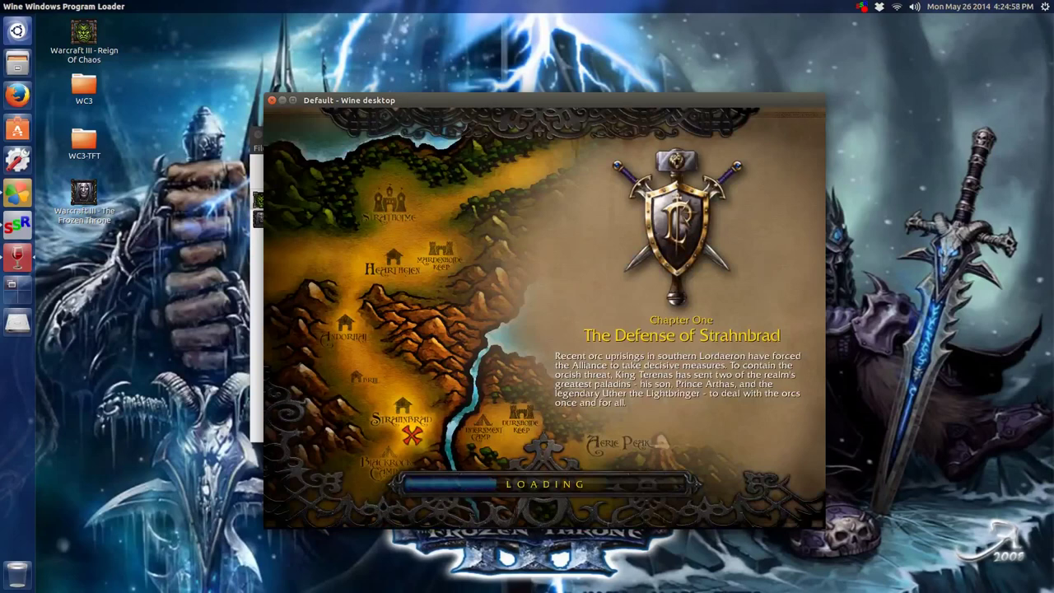
key("Return")
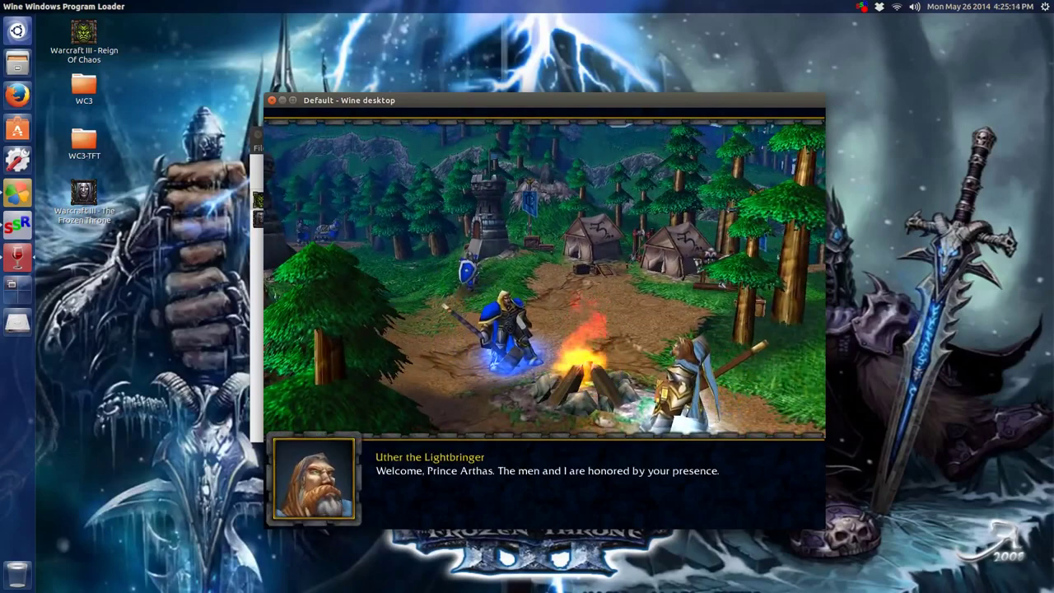
key("Escape")
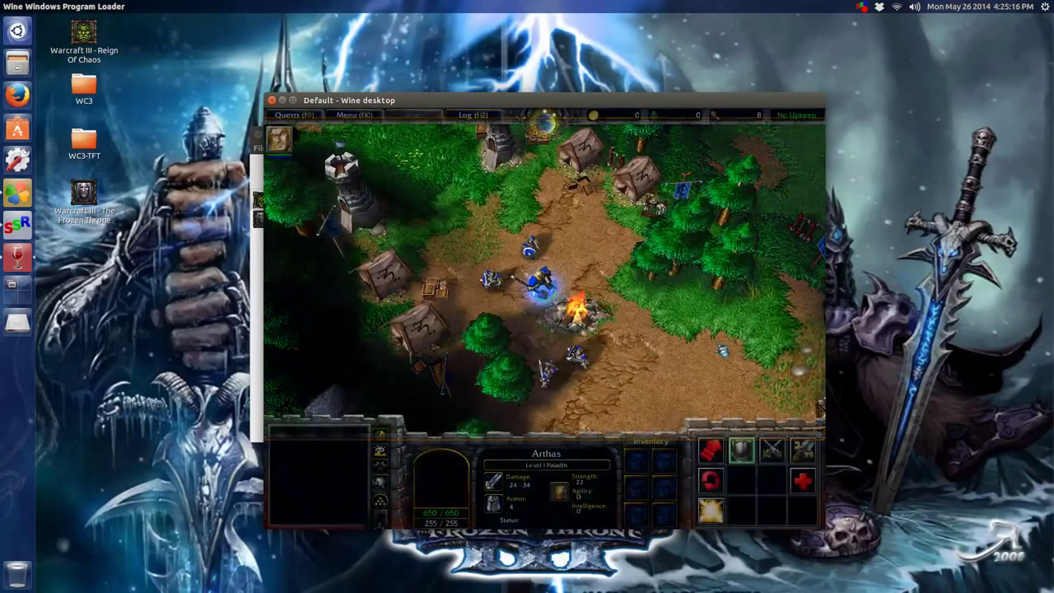
End the running mission and exit Warcraft III completely, confirming the exit
key("F10")
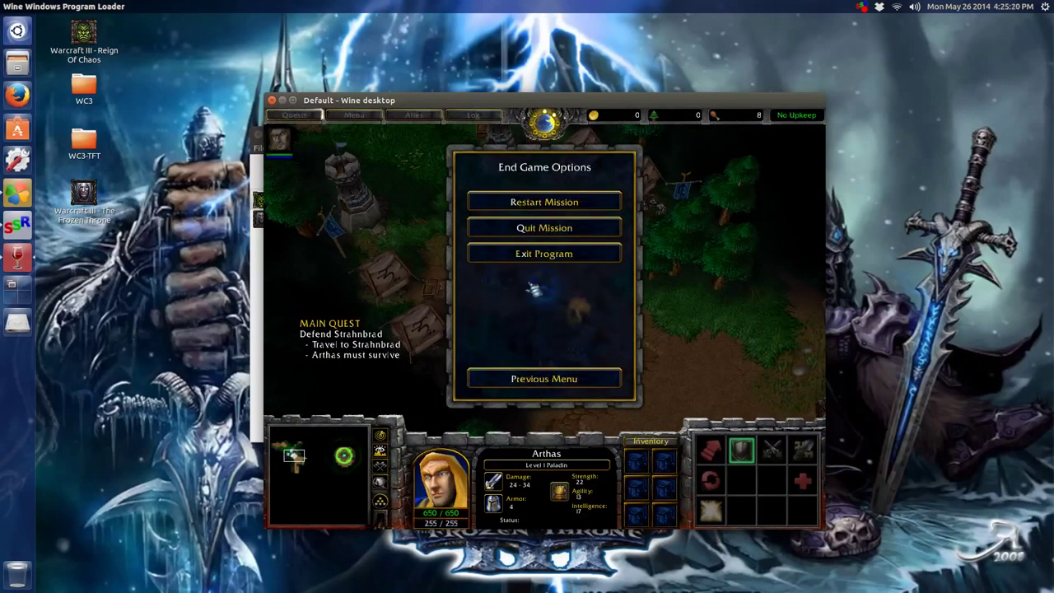
left_click(522, 258)
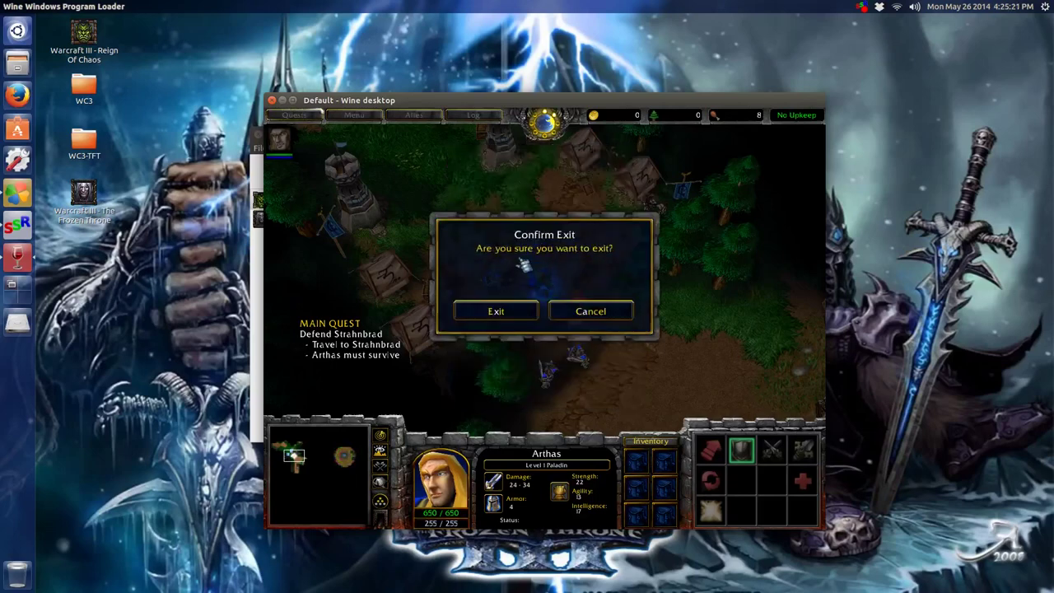
left_click(513, 314)
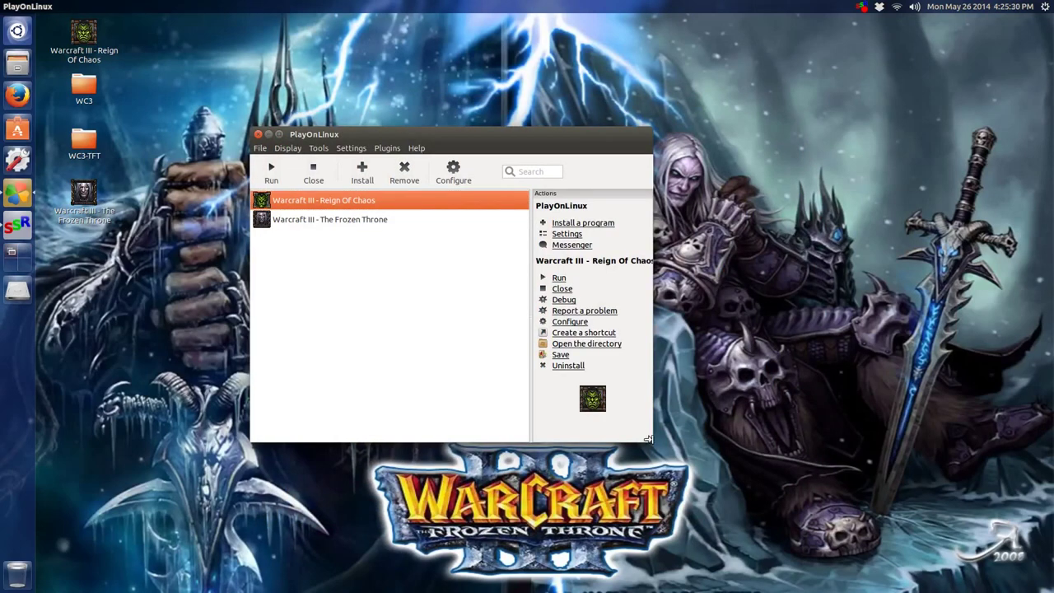
Widen the PlayOnLinux window and its Actions pane to fit the full Warcraft III - Reign Of Chaos heading
left_click_drag(648, 440, 704, 443)
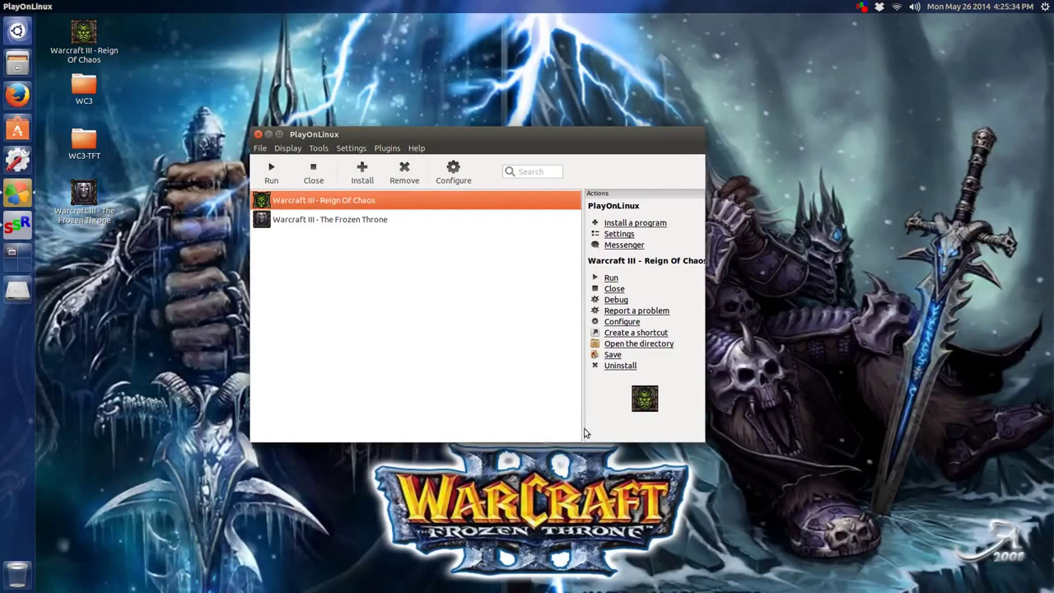
left_click_drag(566, 429, 547, 408)
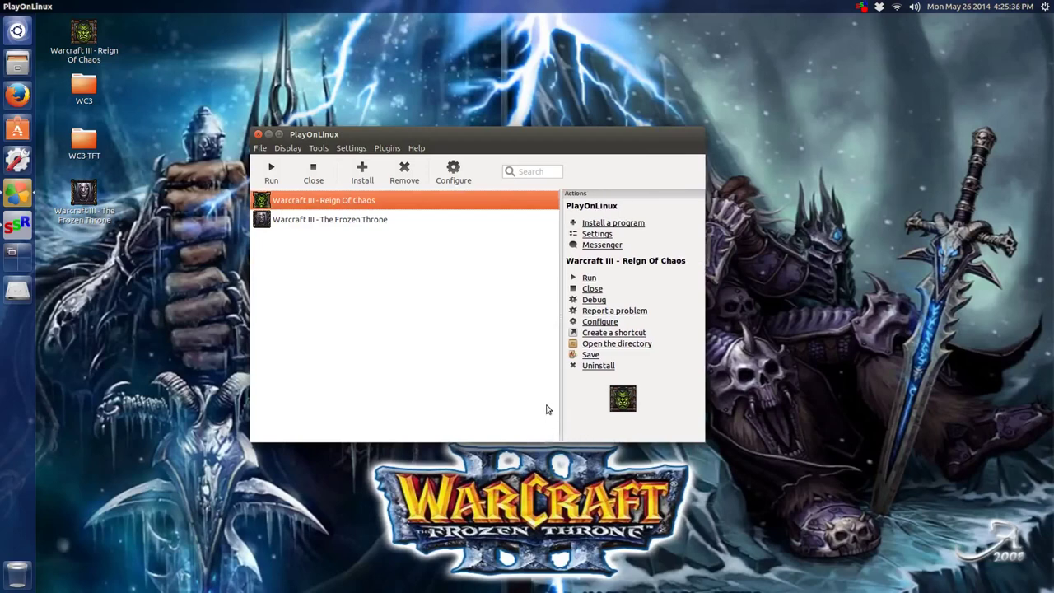